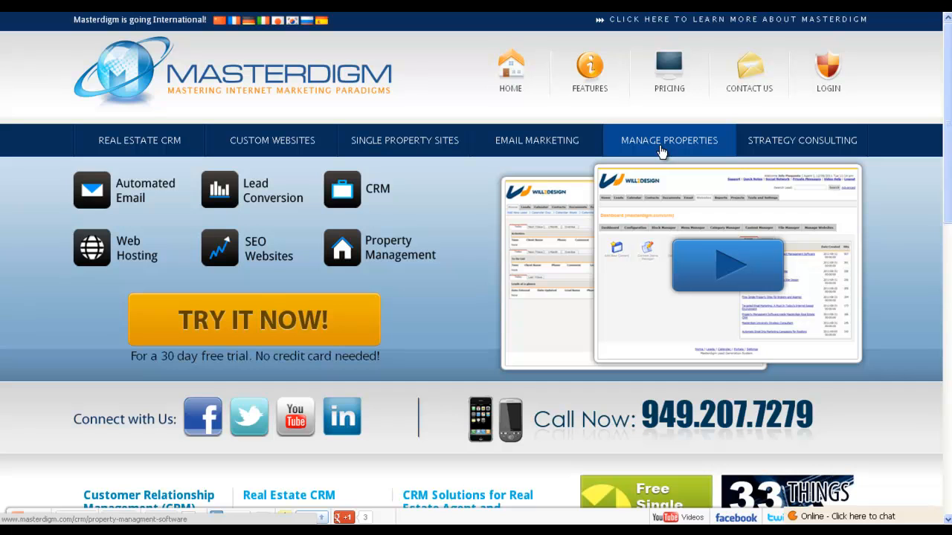
Open the leads list and look at the agents available for filtering it.
click(778, 144)
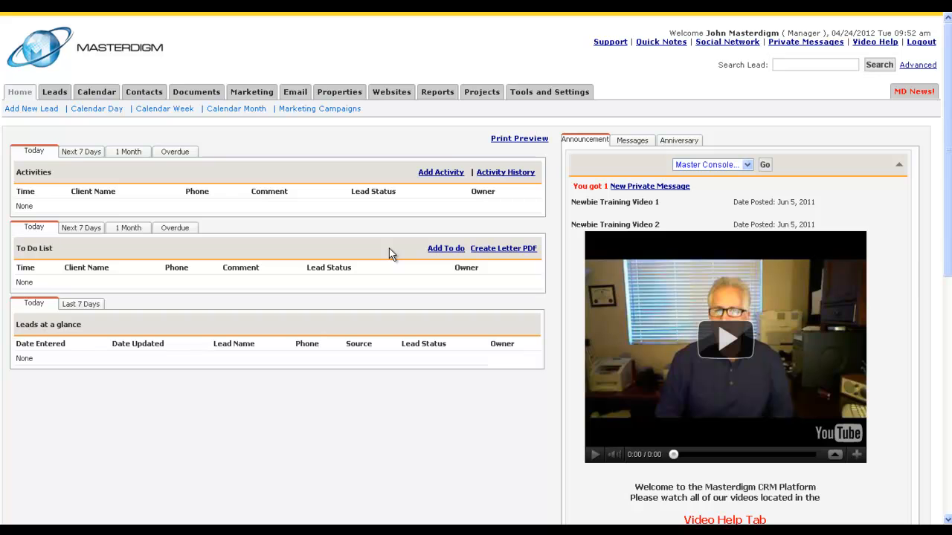
click(59, 99)
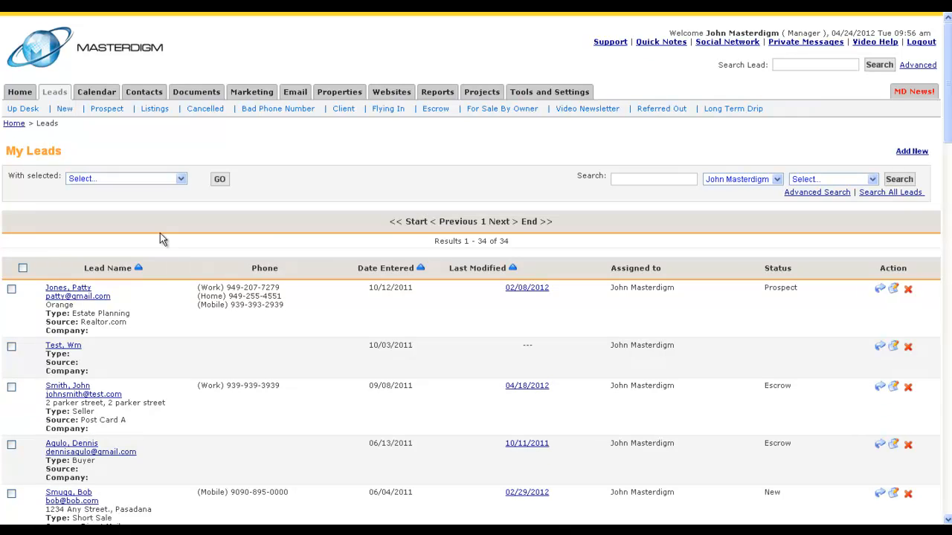
click(757, 188)
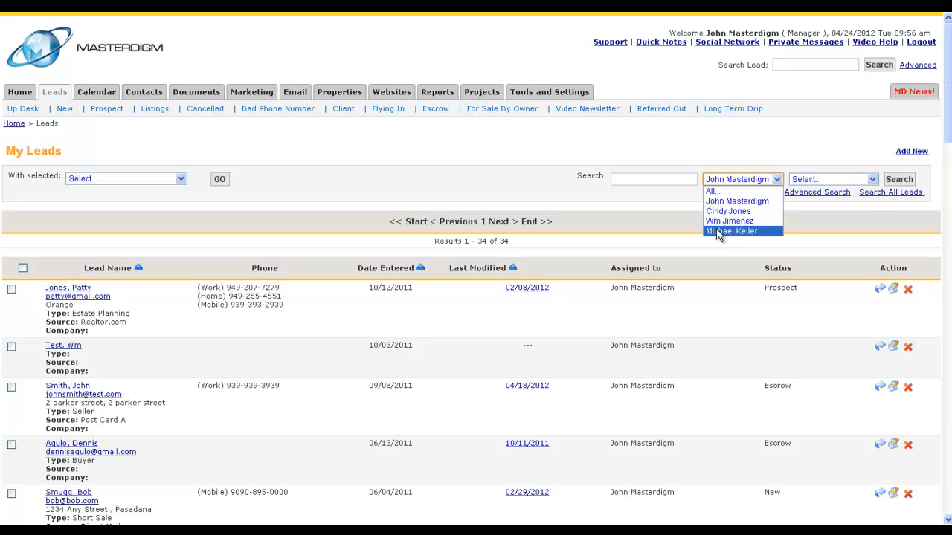
click(646, 227)
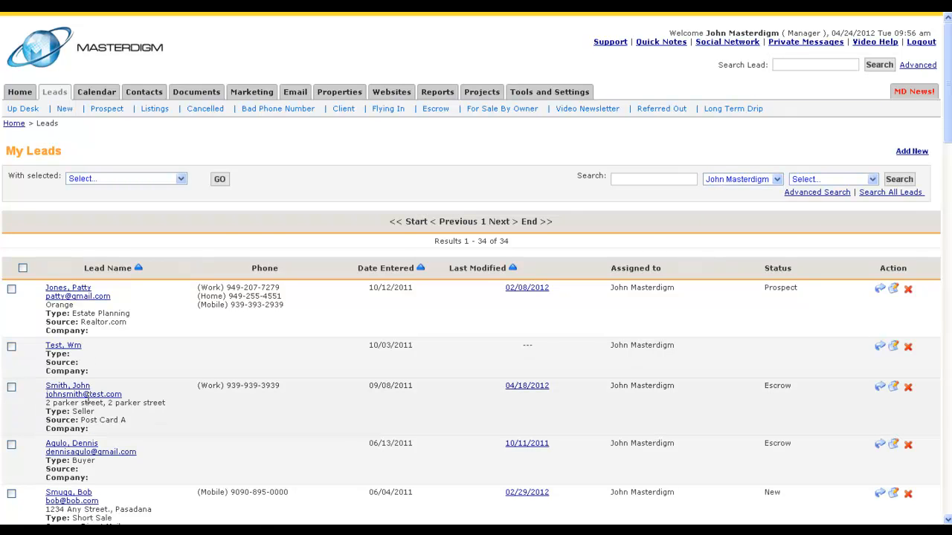
Open the details of the seller lead sourced from Post Card A and go to its custom fields.
scroll(89, 398, down, 3)
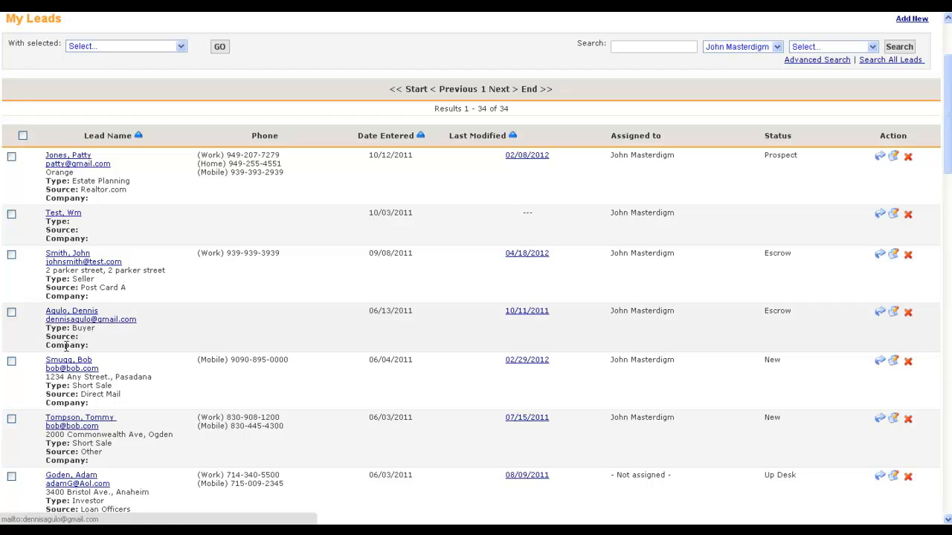
click(65, 258)
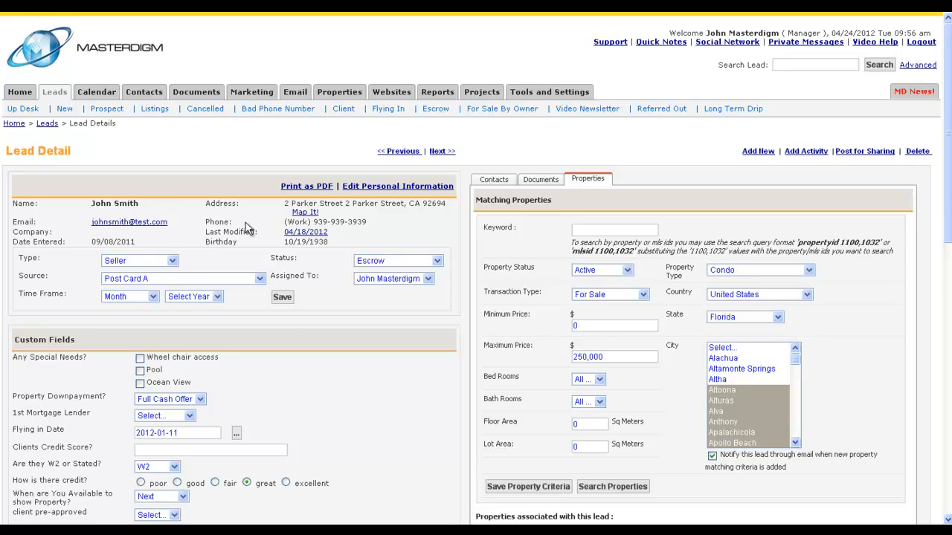
scroll(246, 222, down, 3)
drag(76, 208, 33, 209)
click(44, 232)
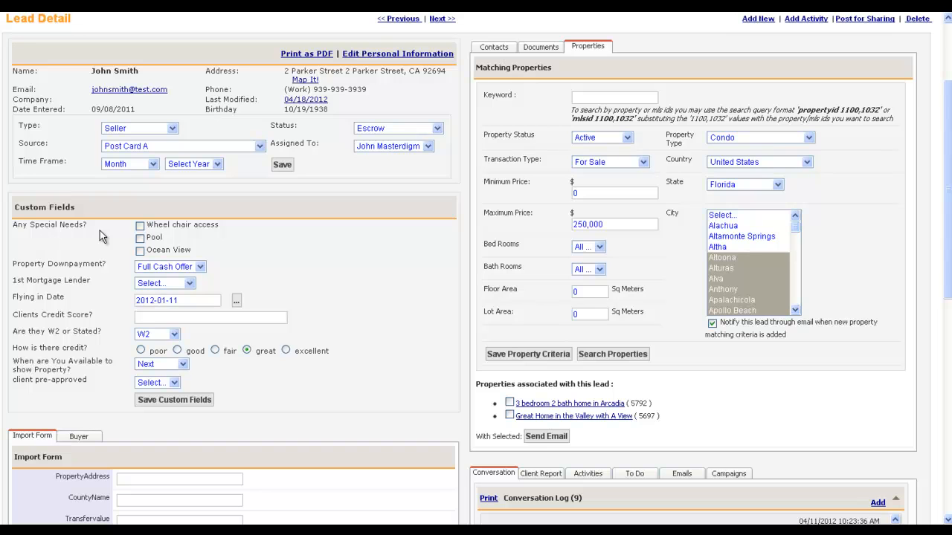
Mark Wheel chair access and Ocean View as the lead's special needs and set the property downpayment to 0-10%.
click(139, 226)
click(140, 252)
click(160, 266)
click(163, 289)
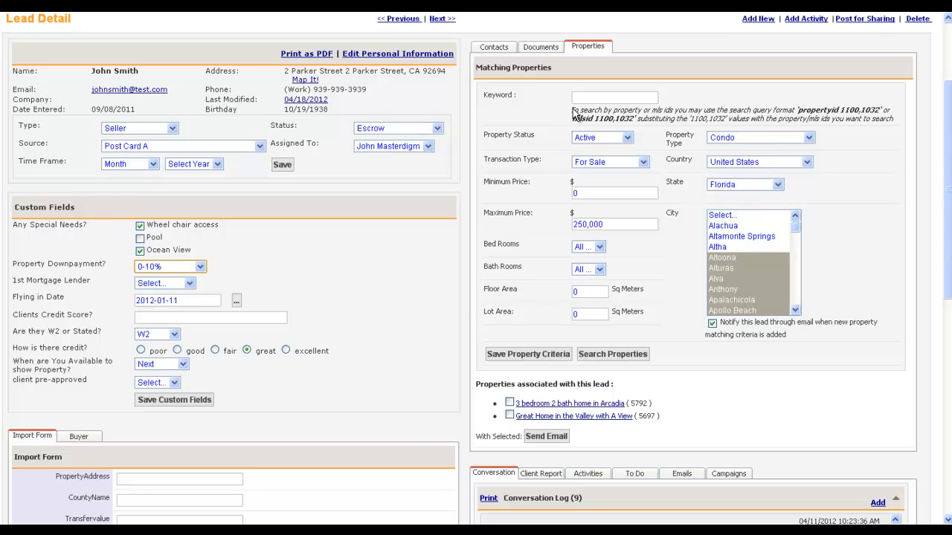
Review the documents stored for the lead and return to its matching properties.
click(536, 49)
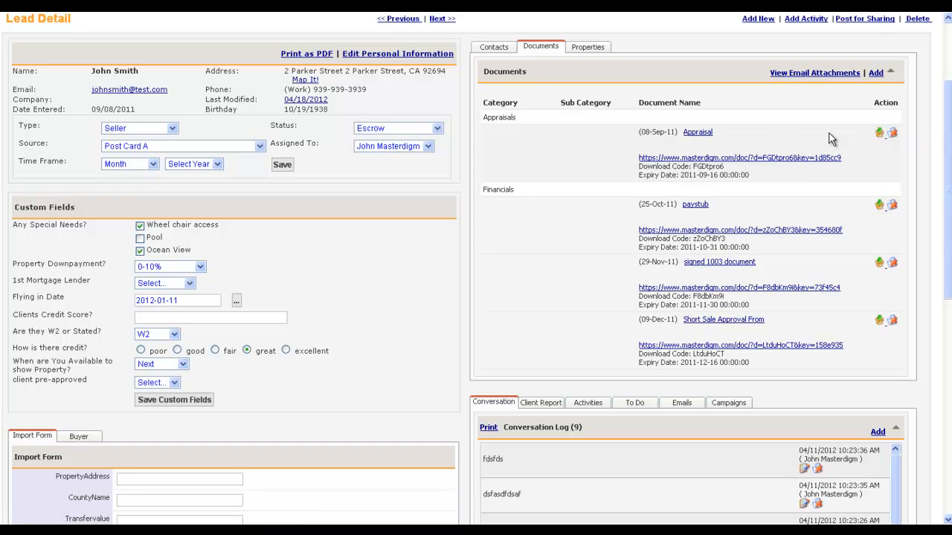
click(588, 48)
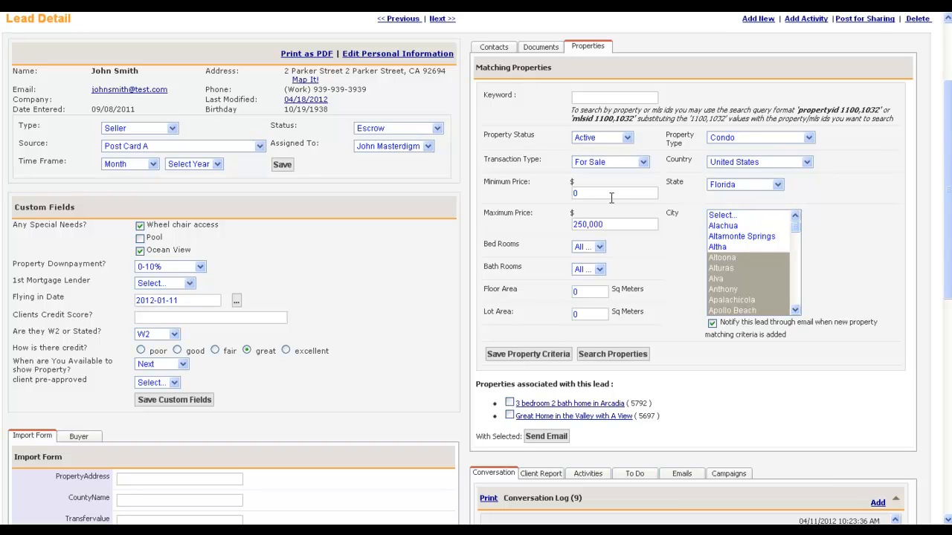
Open the lead's associated property "3 bedroom 2 bath home in Arcadia" and view its photos.
scroll(611, 197, down, 3)
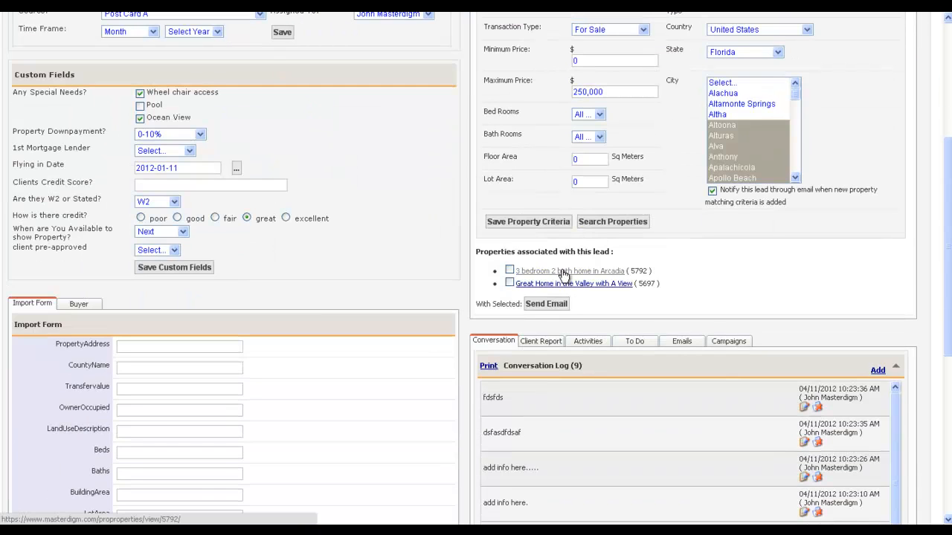
click(562, 271)
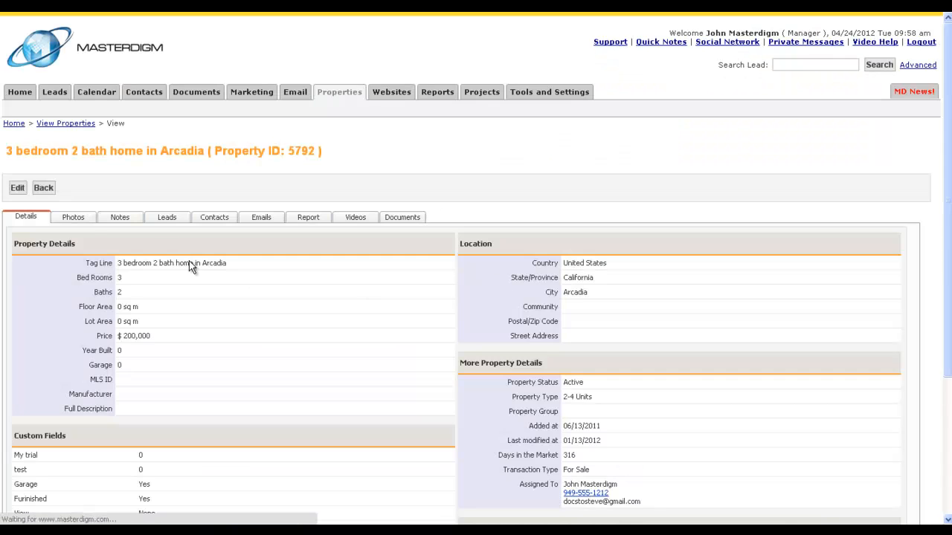
click(75, 217)
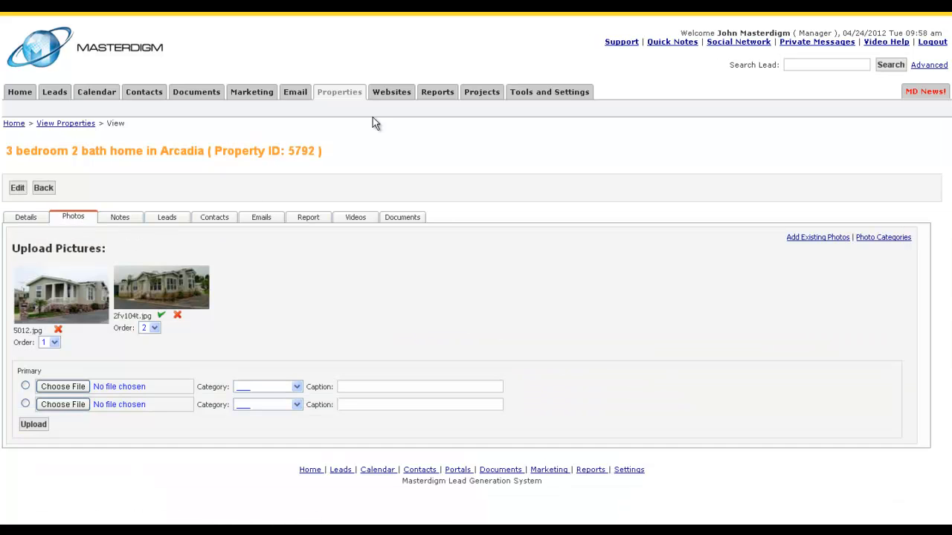
Open the full property list and select "Home by the sea" and "Nice home on the beach".
click(351, 95)
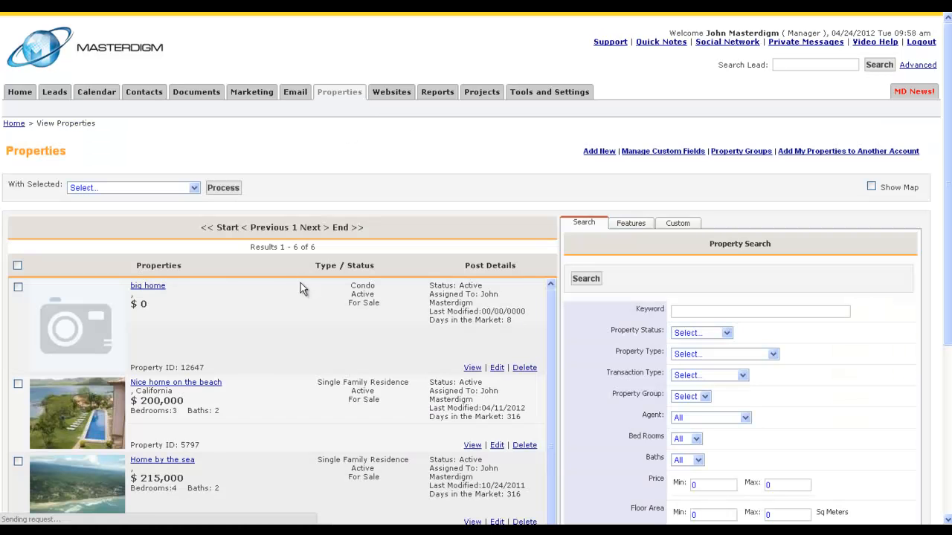
scroll(555, 278, down, 3)
scroll(561, 282, down, 5)
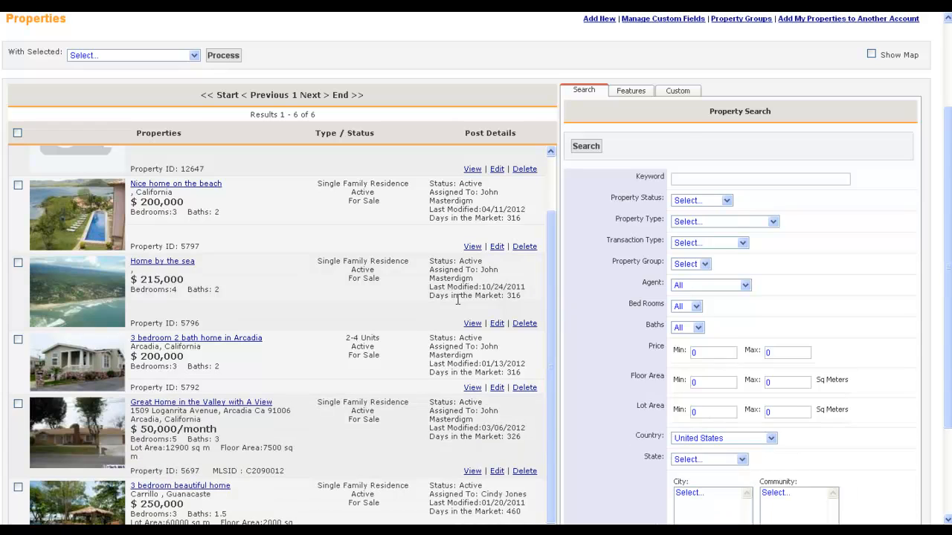
mouse_move(549, 261)
mouse_down()
mouse_move(547, 224)
mouse_move(547, 248)
mouse_up()
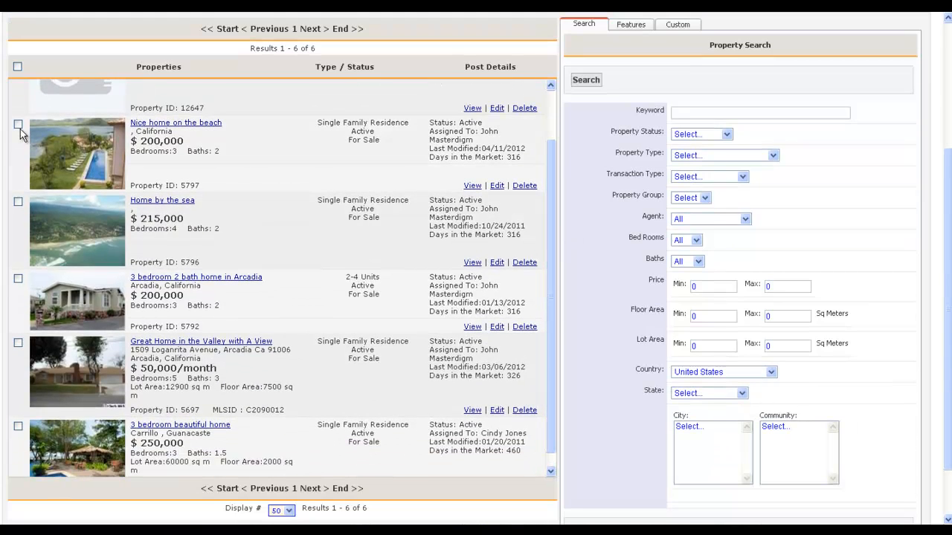
click(18, 201)
click(18, 124)
Process the selected properties with the Email to Lead action.
scroll(115, 163, up, 5)
click(119, 187)
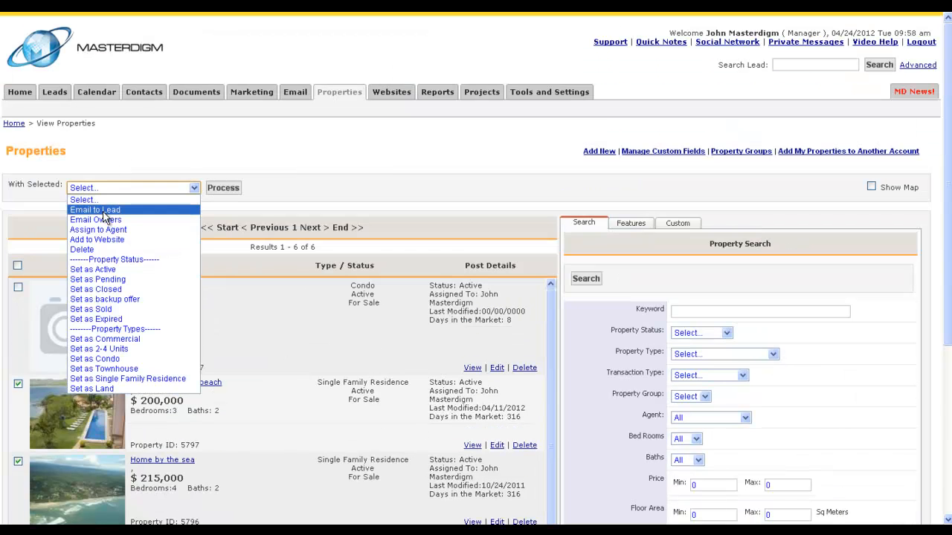
click(111, 206)
click(221, 189)
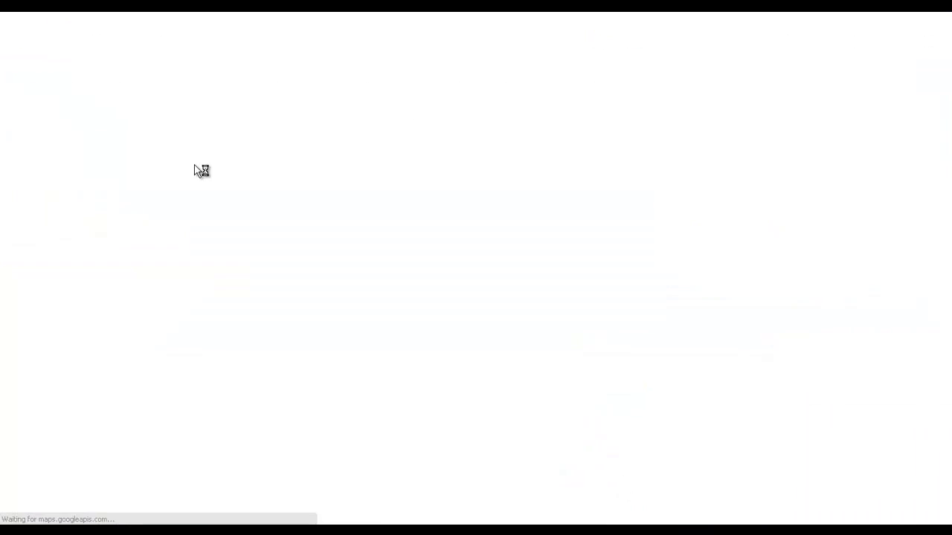
Generate the property email using the homeloanspecials.com website and the Property email template.
click(214, 203)
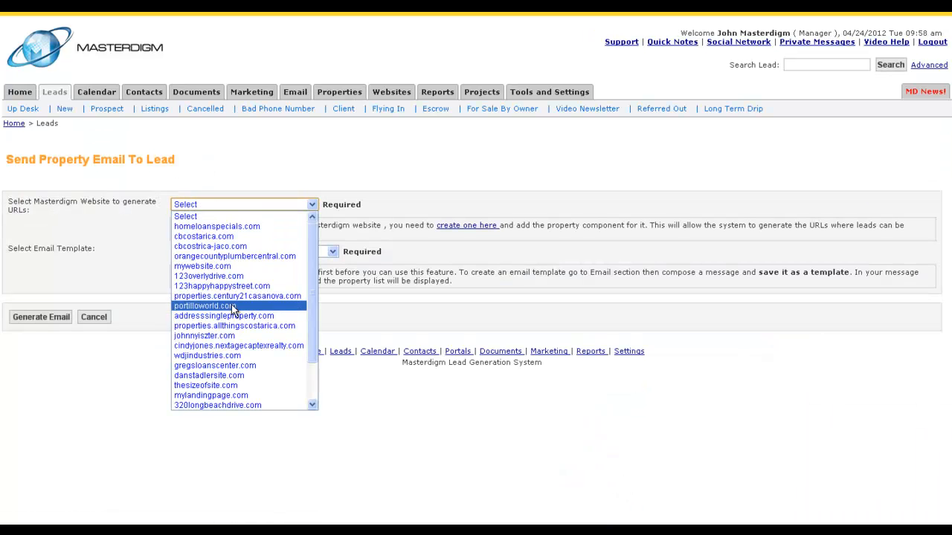
click(228, 229)
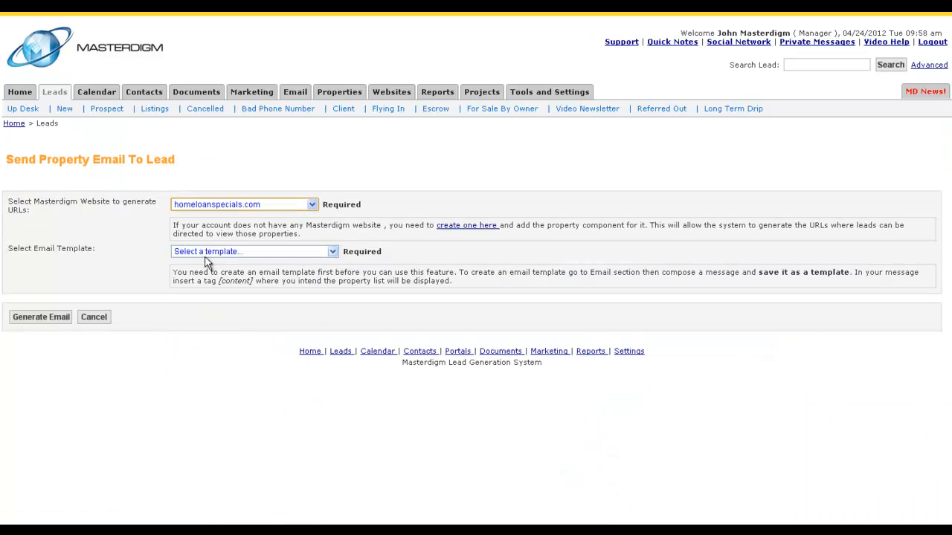
click(210, 251)
click(210, 335)
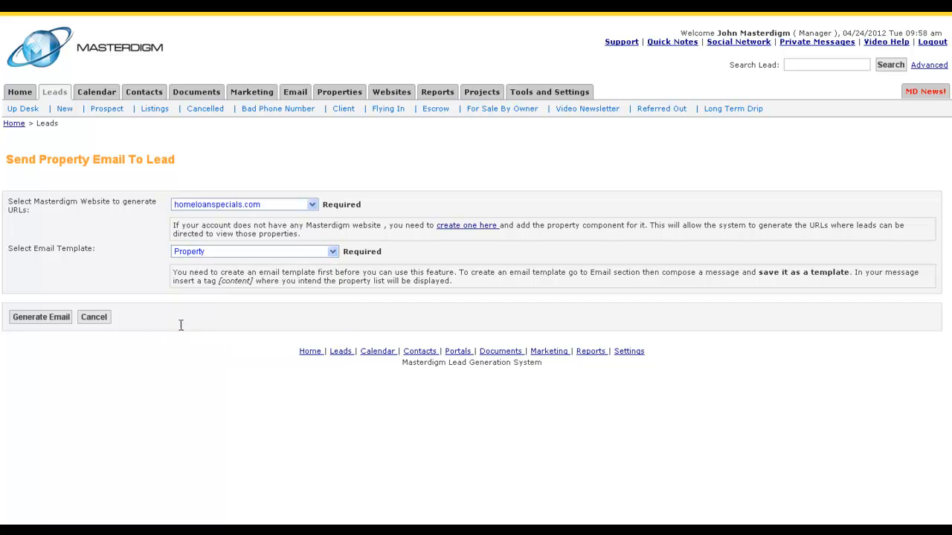
click(61, 318)
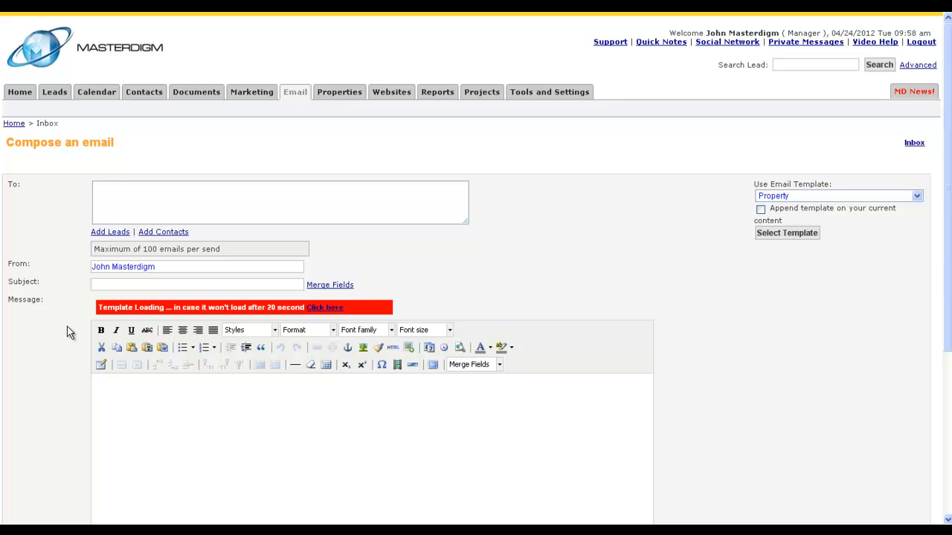
Examine the generated email's banner, greeting, property listings, and signature and picture merge tags.
scroll(722, 367, down, 5)
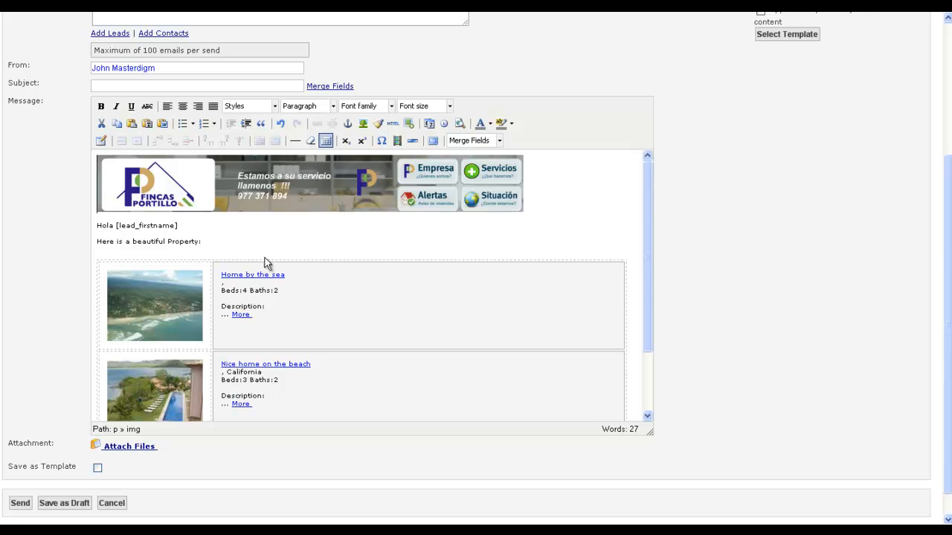
scroll(273, 250, down, 2)
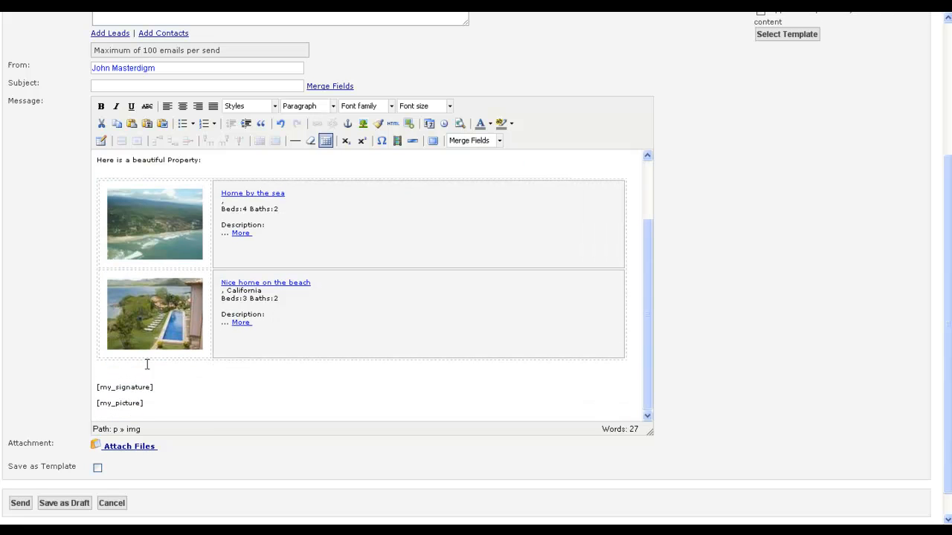
drag(155, 388, 108, 394)
click(124, 410)
scroll(228, 365, up, 3)
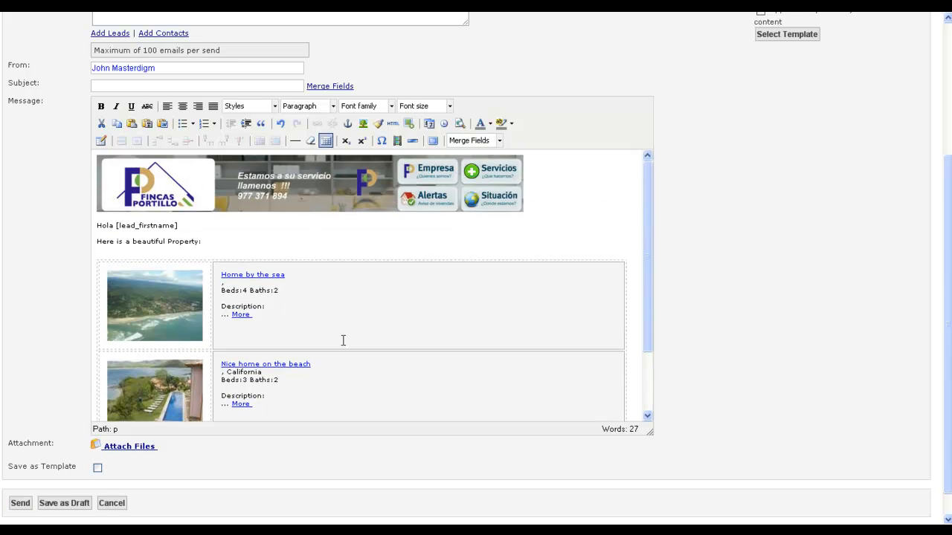
scroll(343, 340, up, 2)
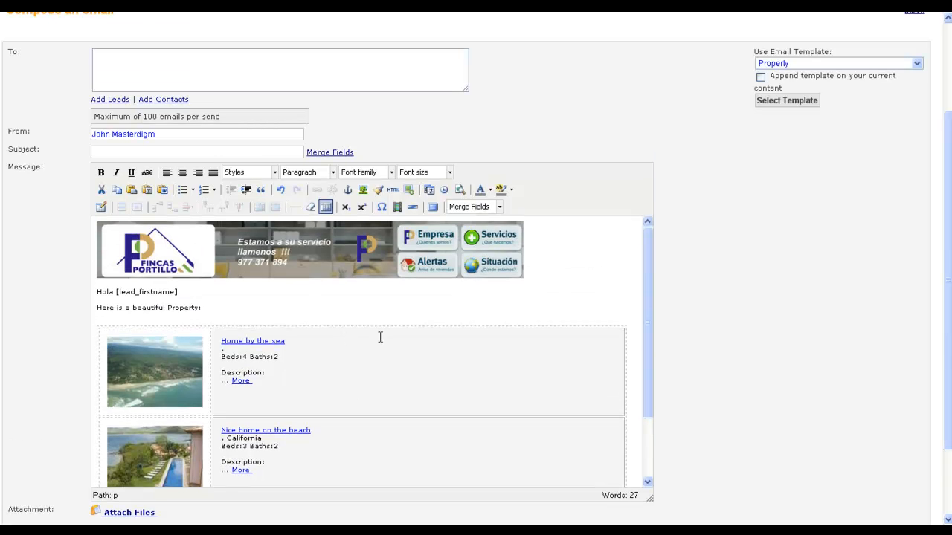
scroll(430, 299, down, 3)
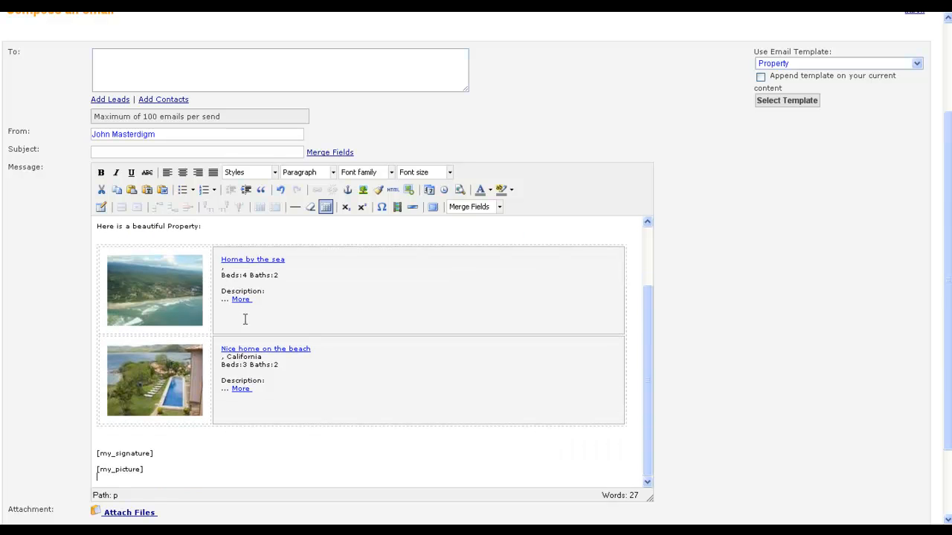
scroll(141, 325, up, 7)
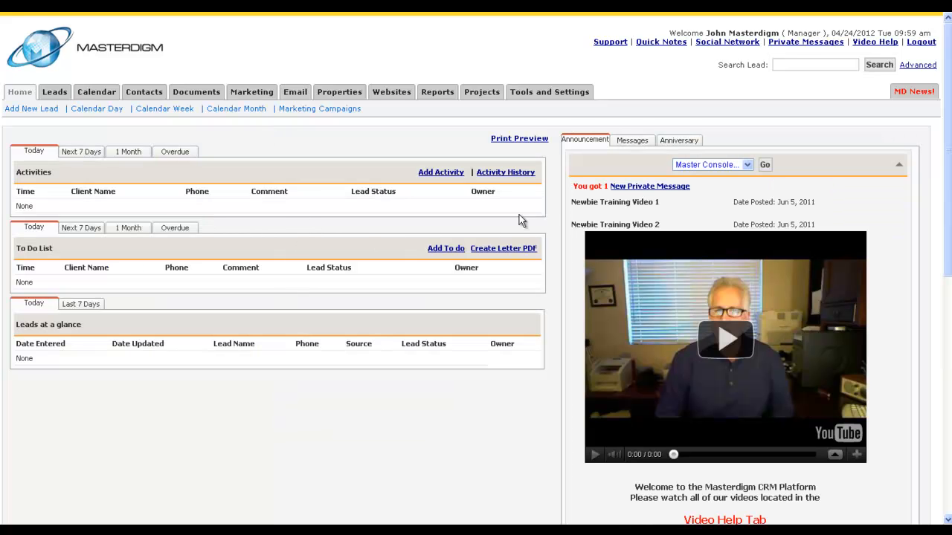
Check the announcement categories on the home page and open the Master Console announcements.
click(712, 165)
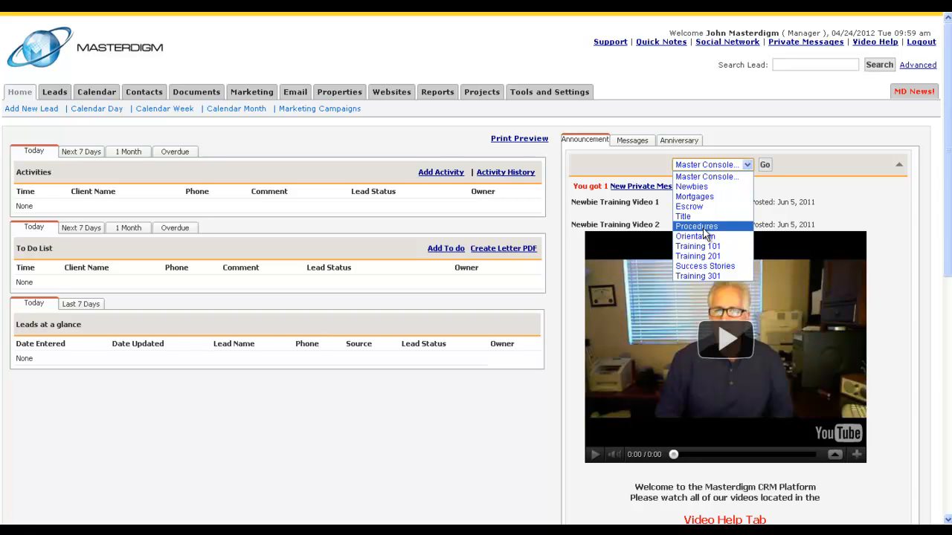
click(572, 351)
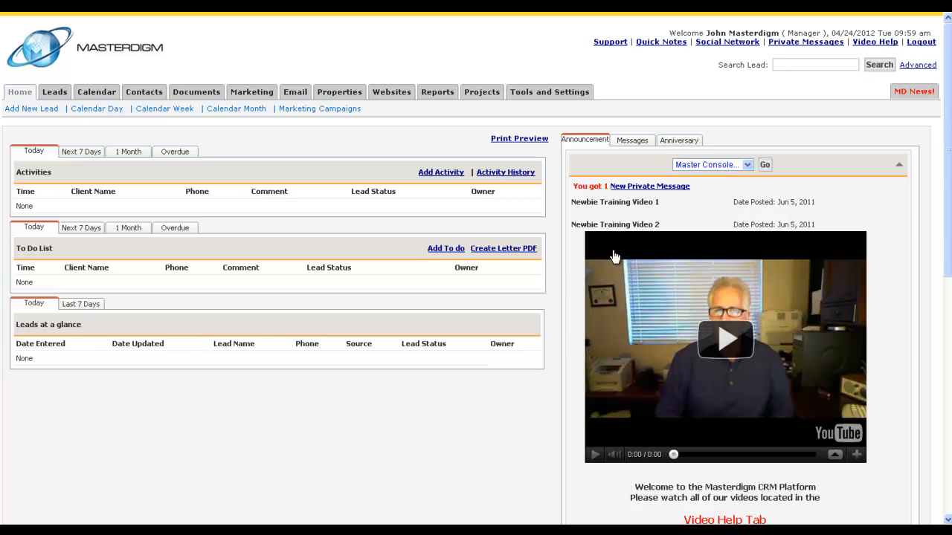
click(748, 166)
click(747, 165)
click(761, 167)
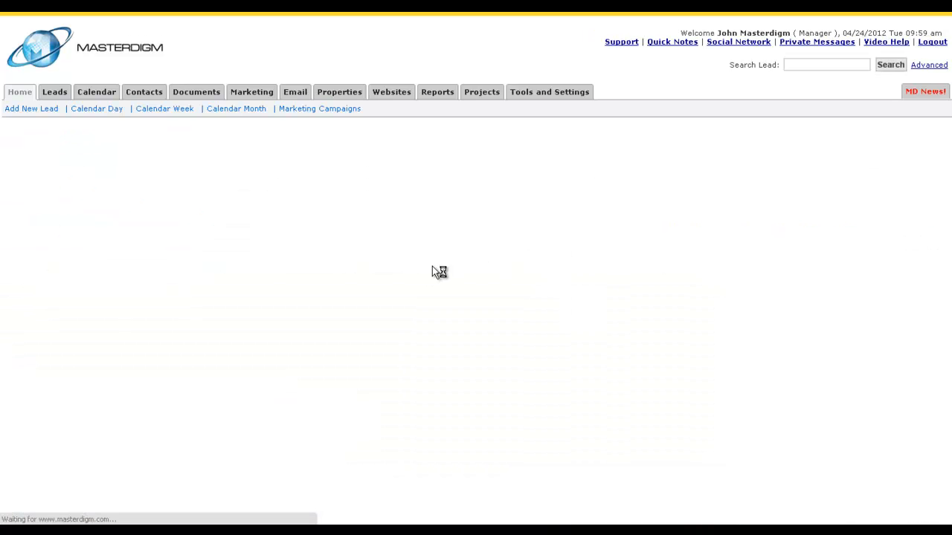
Look through the posted training videos, procedures and success stories on the announcements page.
scroll(553, 290, down, 4)
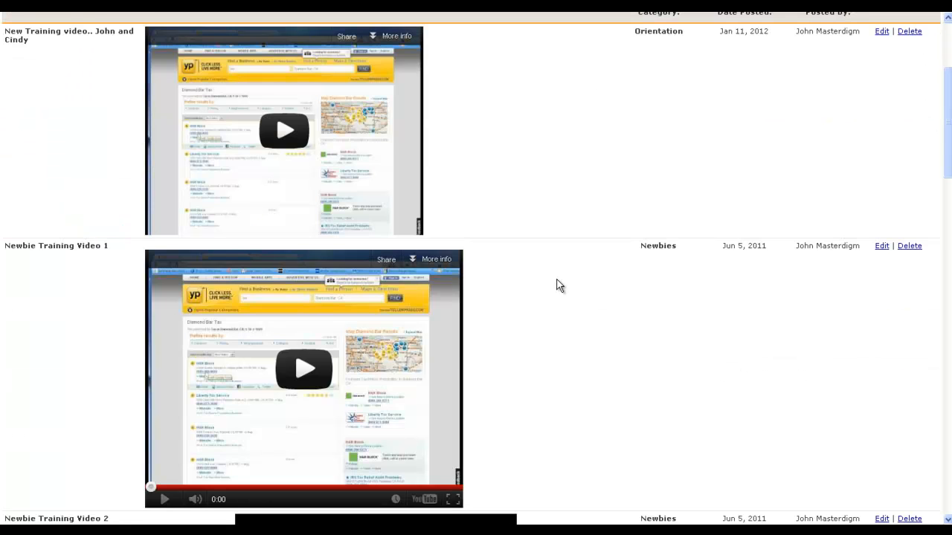
scroll(560, 287, up, 1)
scroll(559, 287, down, 7)
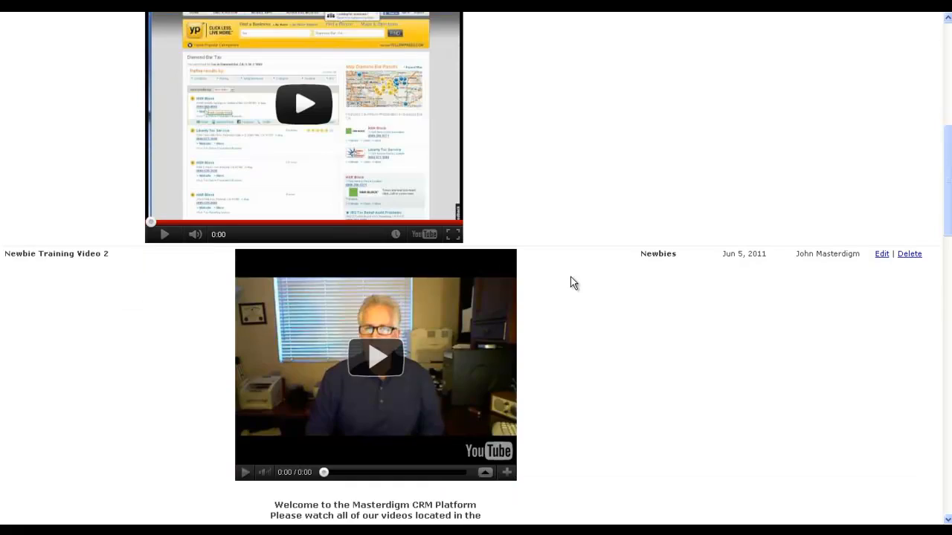
scroll(615, 281, down, 6)
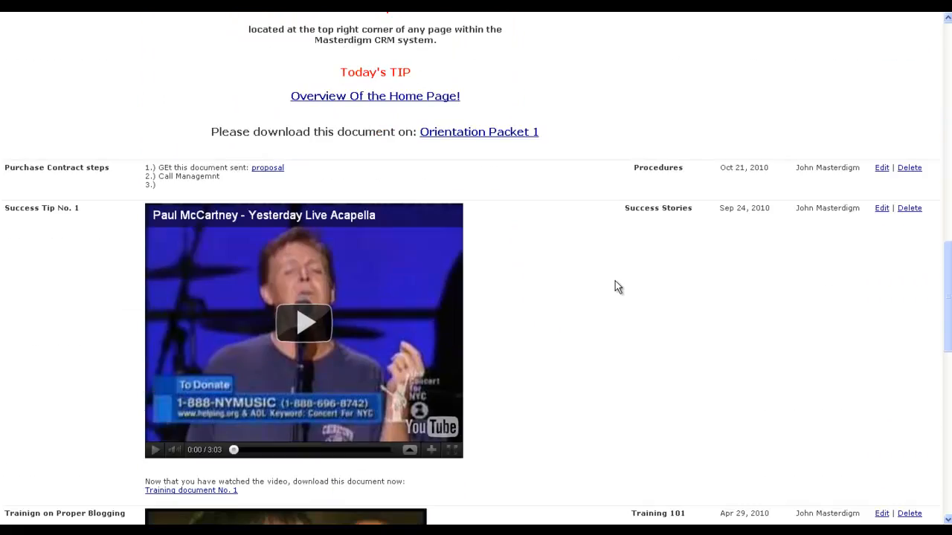
scroll(615, 281, up, 6)
scroll(614, 287, down, 11)
scroll(616, 285, up, 16)
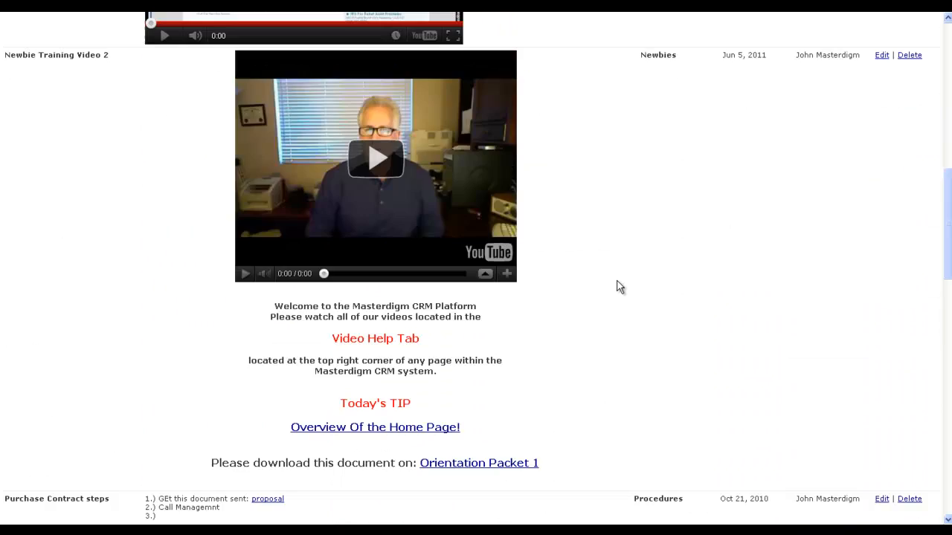
Review the contact categories and the document categories.
scroll(617, 286, up, 4)
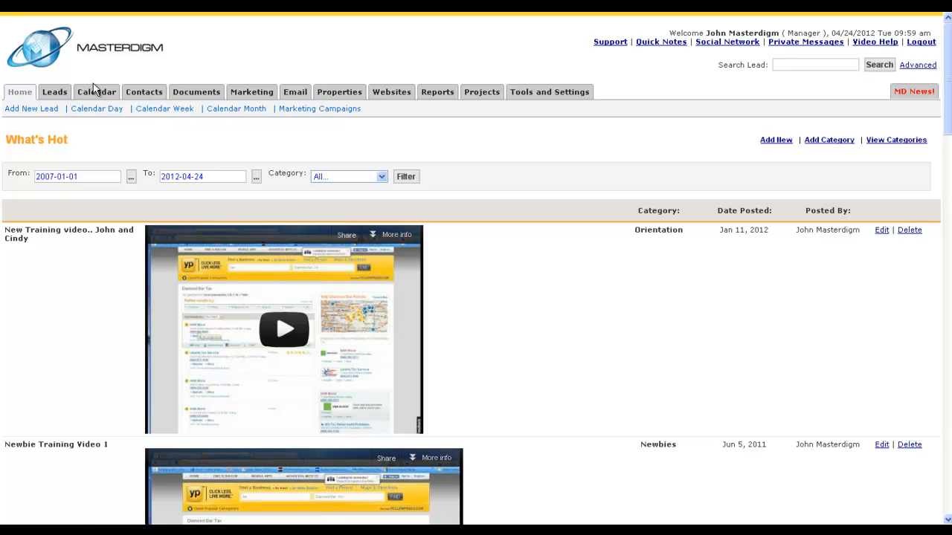
click(149, 94)
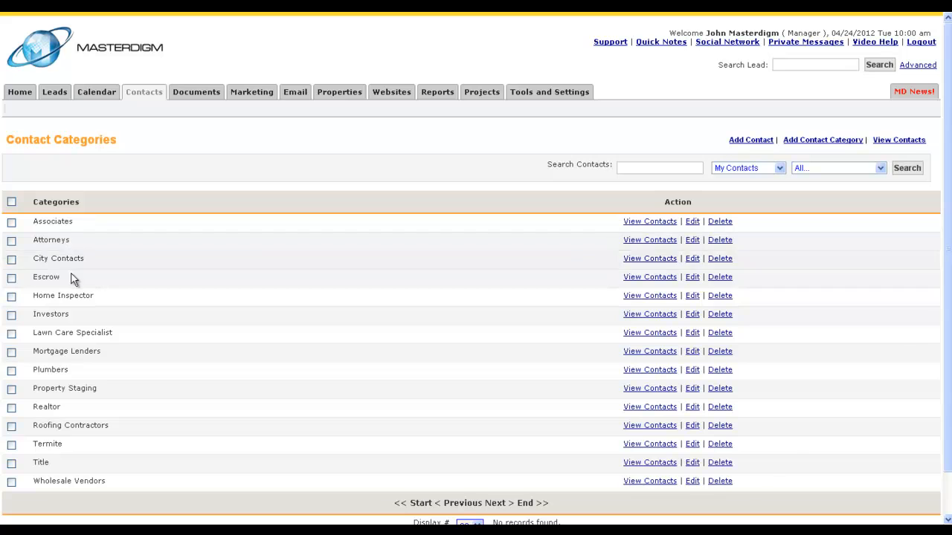
click(207, 98)
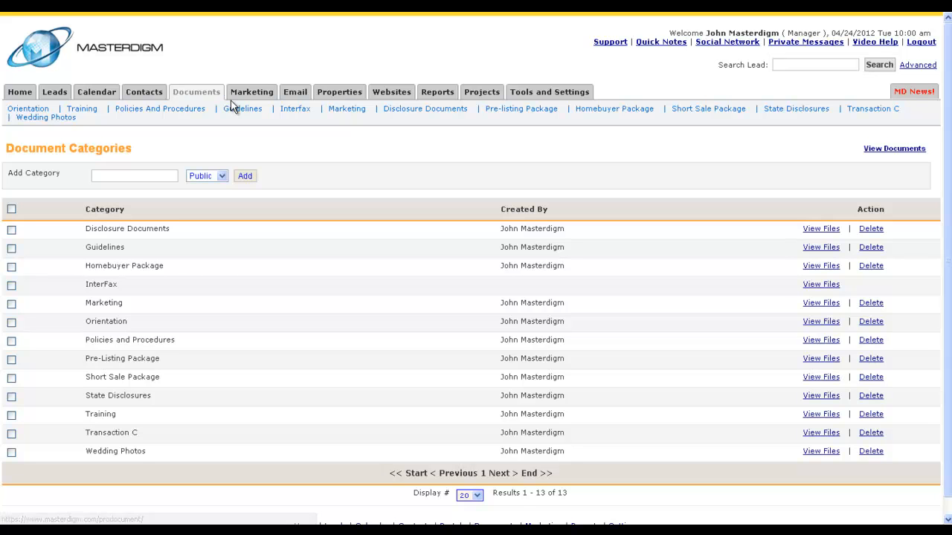
Open the HIGH TOUCH SHORT SALE CAMPAIGN from the marketing campaigns and examine its actions, message types and sending dates.
click(250, 95)
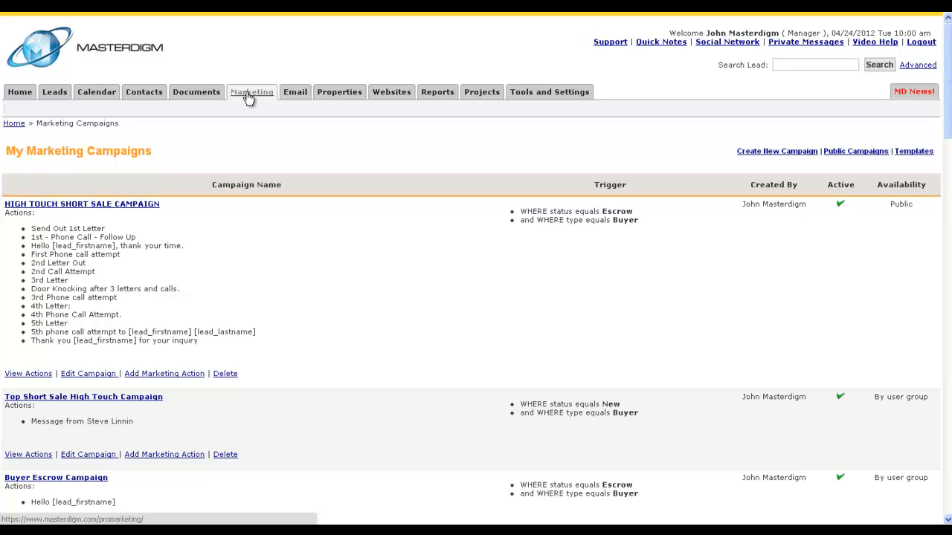
scroll(94, 269, down, 2)
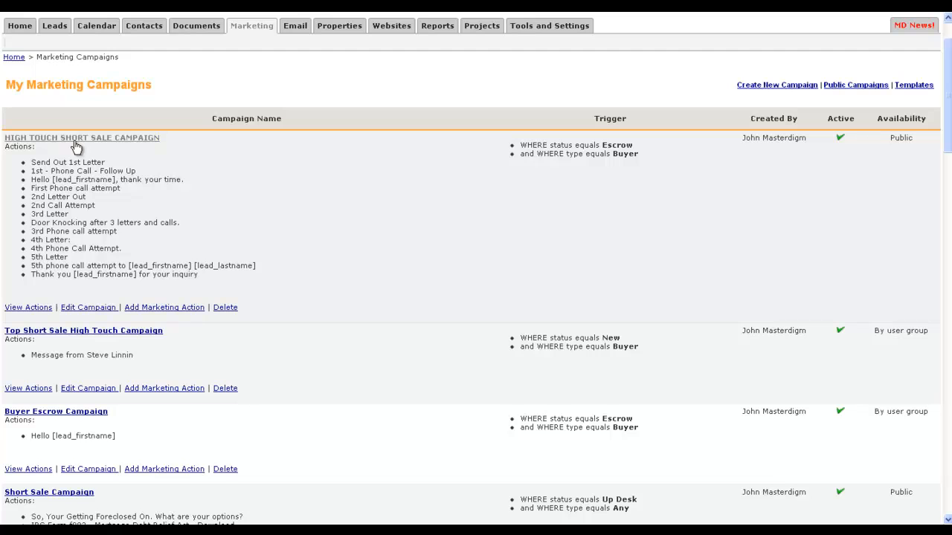
click(74, 140)
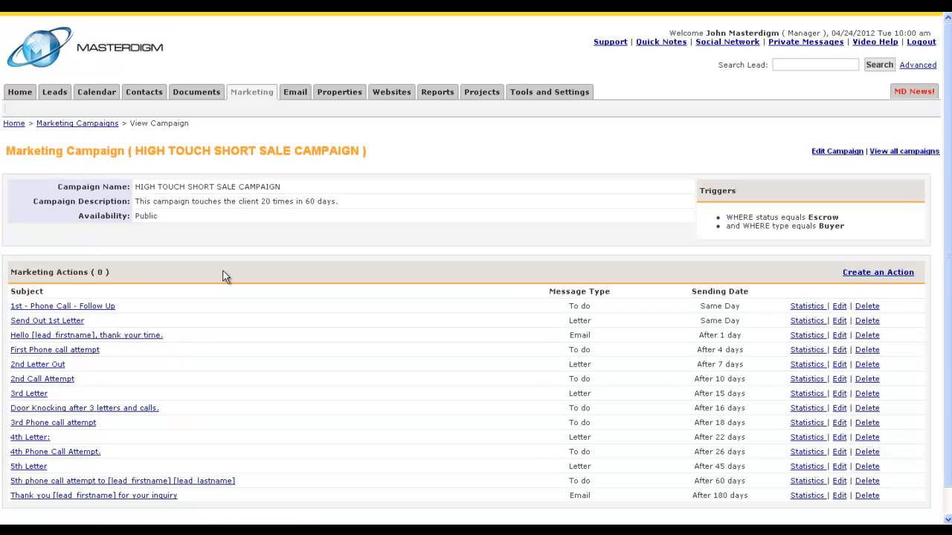
scroll(185, 268, down, 1)
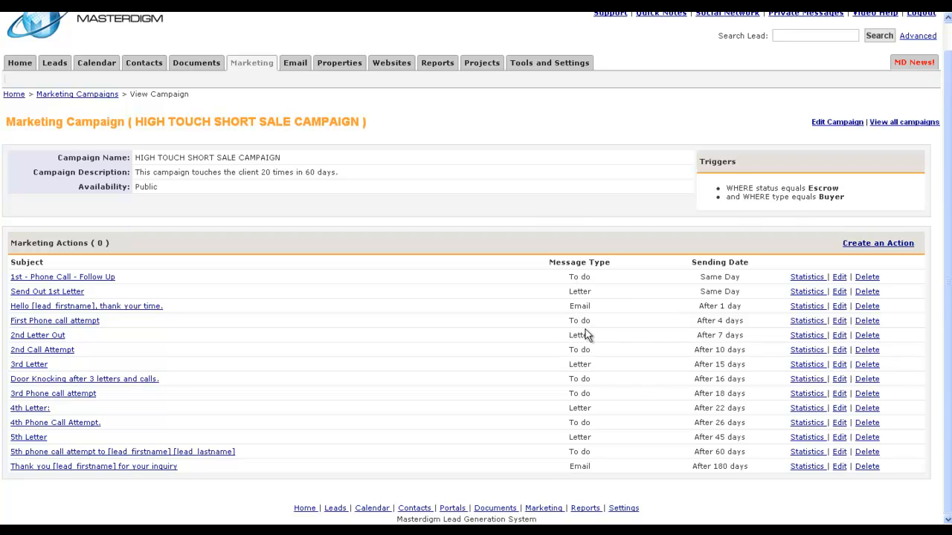
click(54, 294)
Open the lead linked to a New lead assignment email in the inbox and review that lead's email history.
click(295, 64)
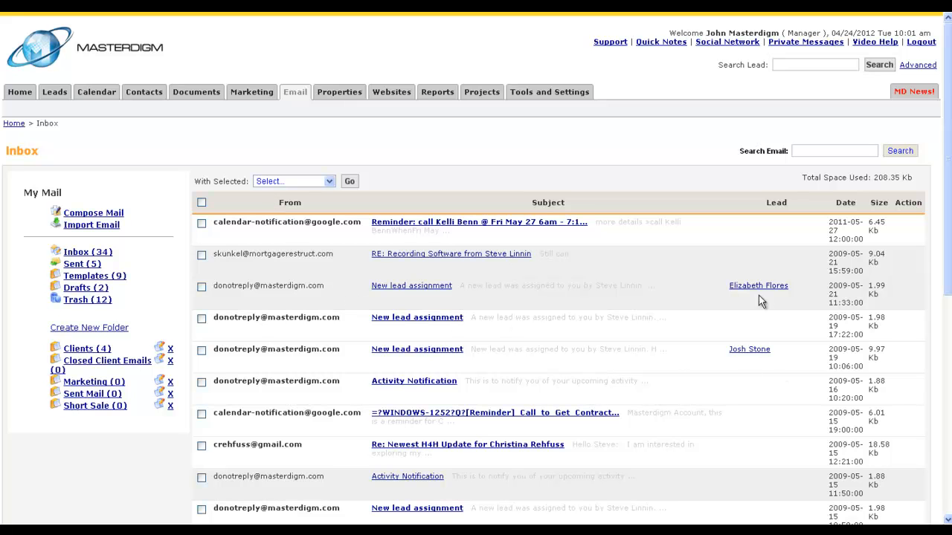
click(751, 351)
scroll(751, 363, down, 3)
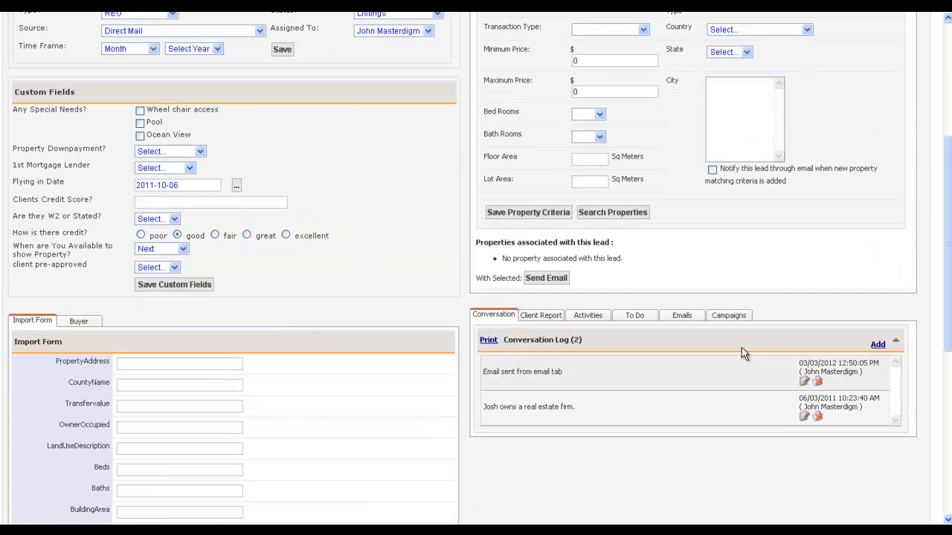
click(683, 317)
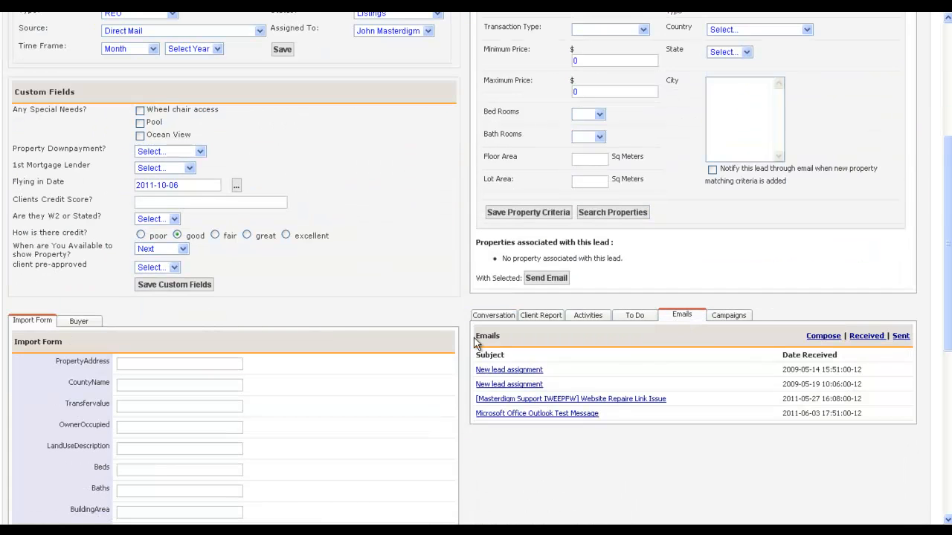
scroll(317, 238, up, 1)
scroll(317, 239, up, 2)
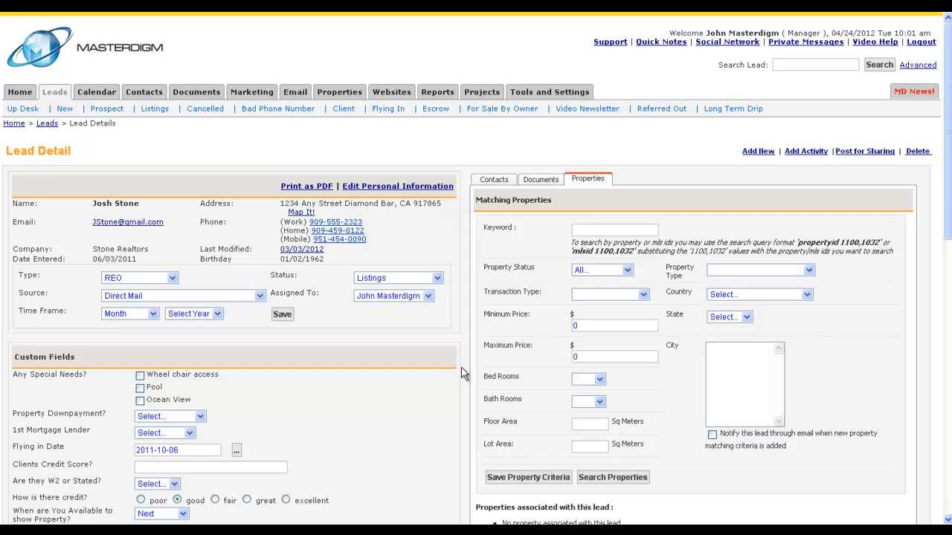
scroll(476, 370, down, 1)
scroll(475, 370, down, 1)
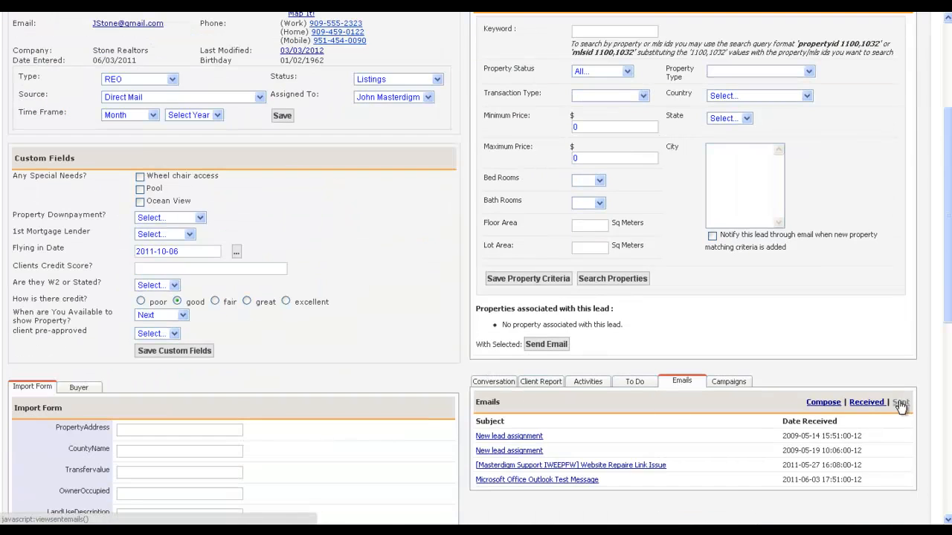
Compose an email to the lead and fill it with the Property email template.
click(824, 402)
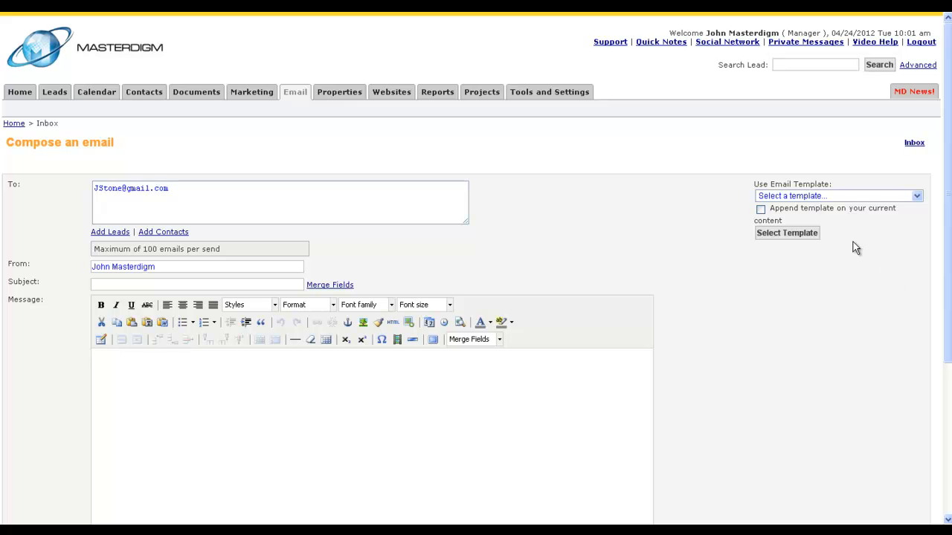
click(856, 196)
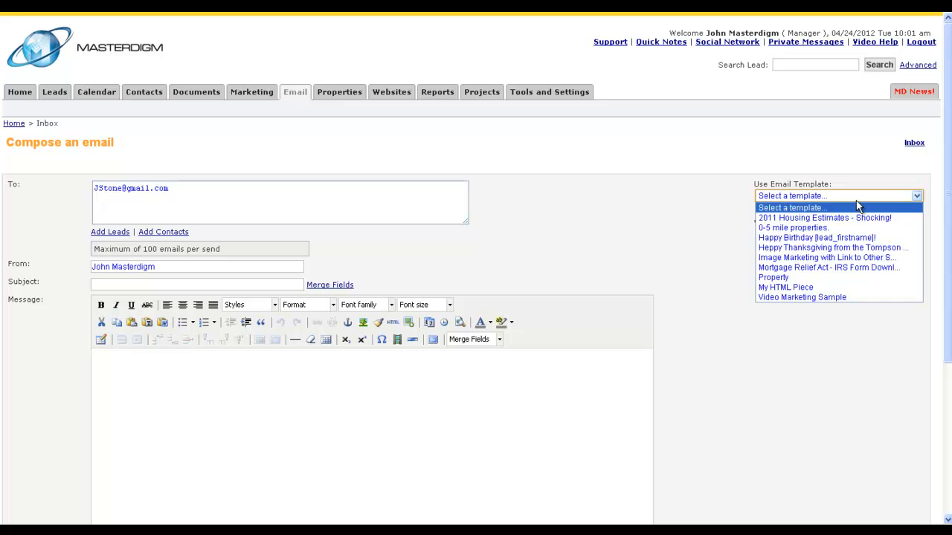
click(786, 277)
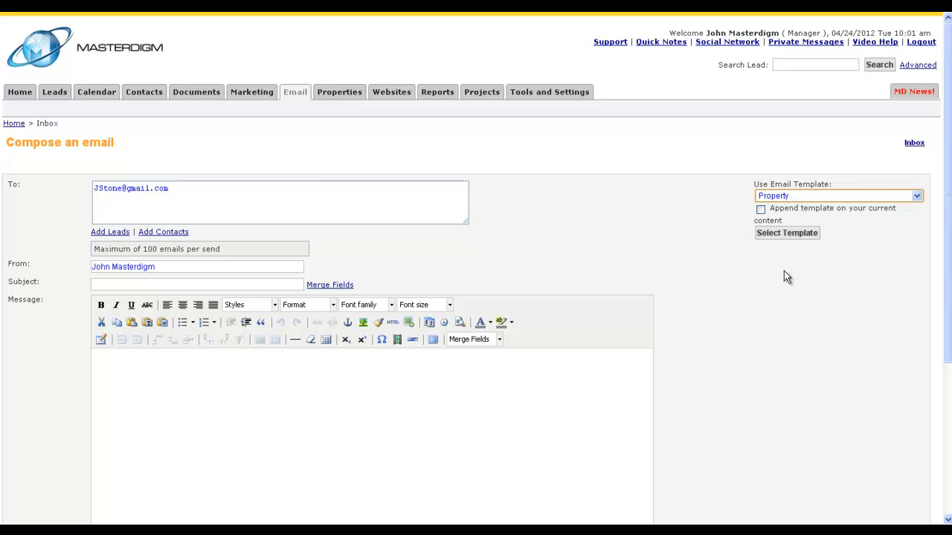
click(786, 233)
click(516, 269)
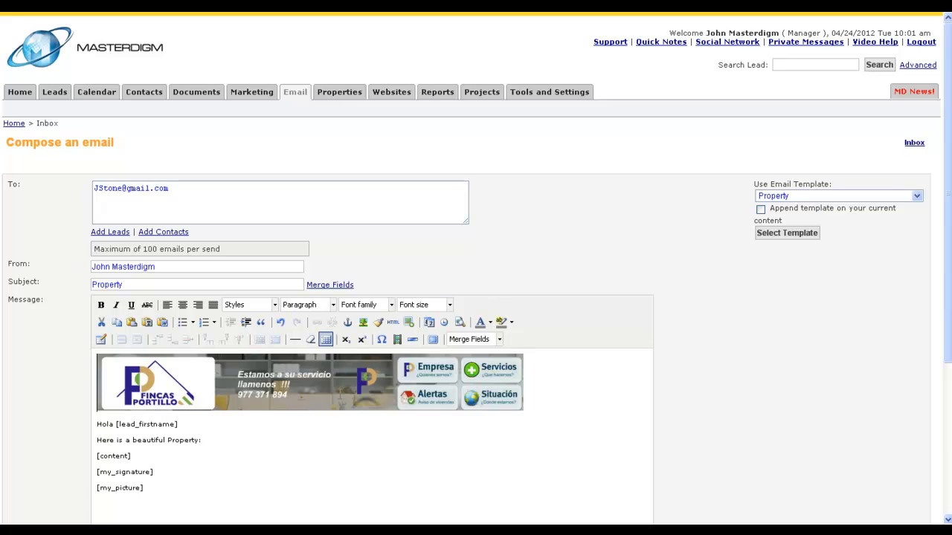
scroll(186, 330, down, 2)
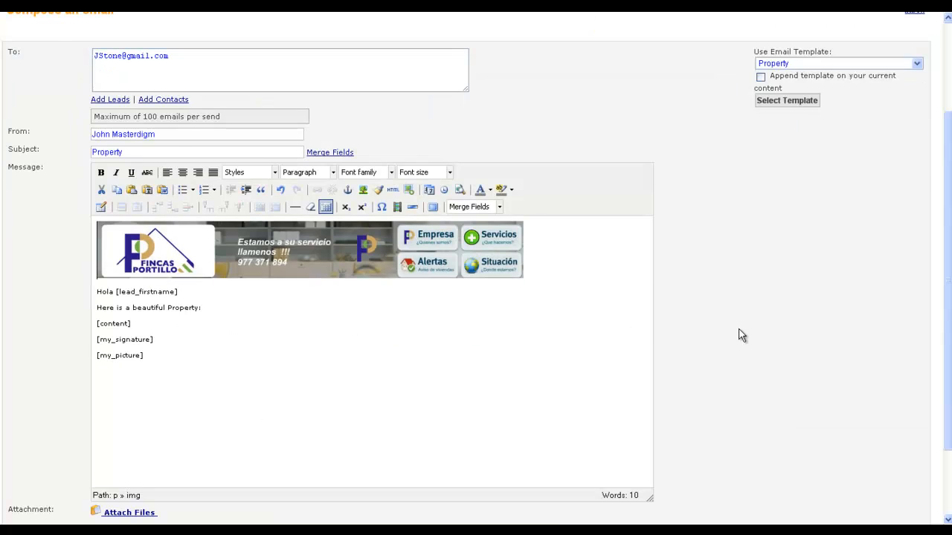
scroll(742, 336, up, 2)
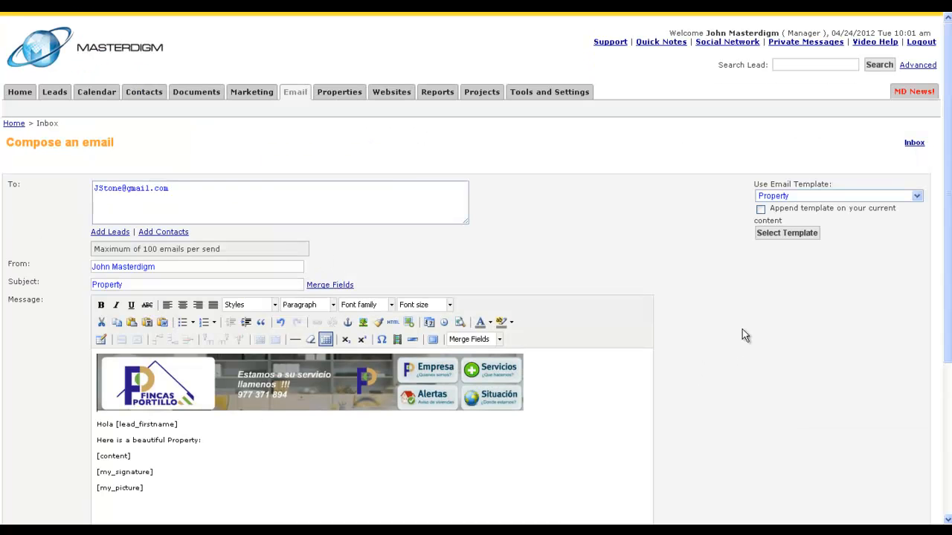
Leave the unsent email and look through the listings and search options on the Properties page.
click(337, 97)
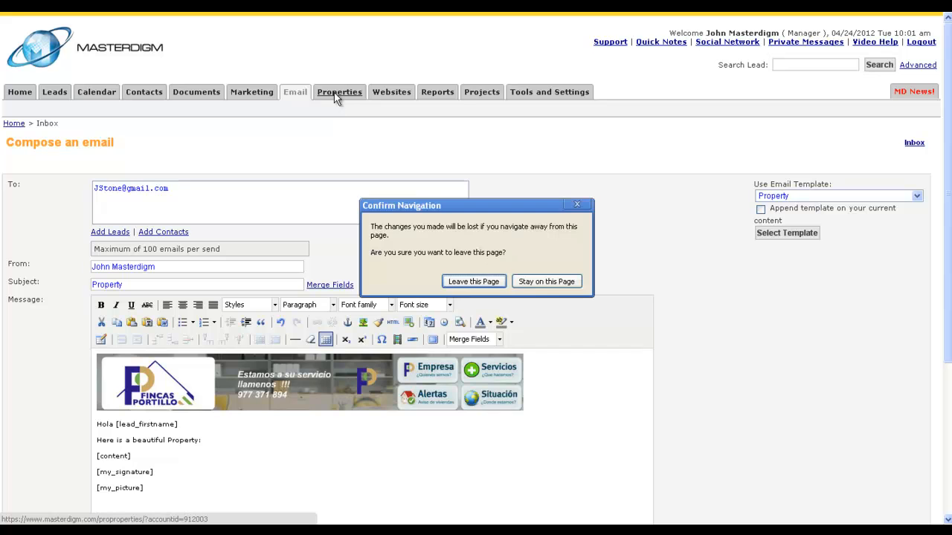
click(465, 281)
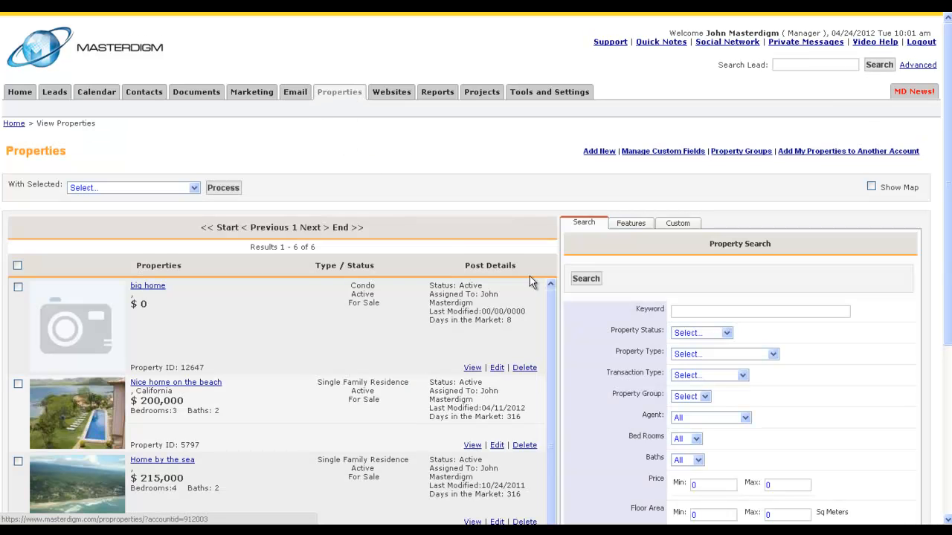
scroll(569, 323, down, 2)
scroll(388, 310, down, 1)
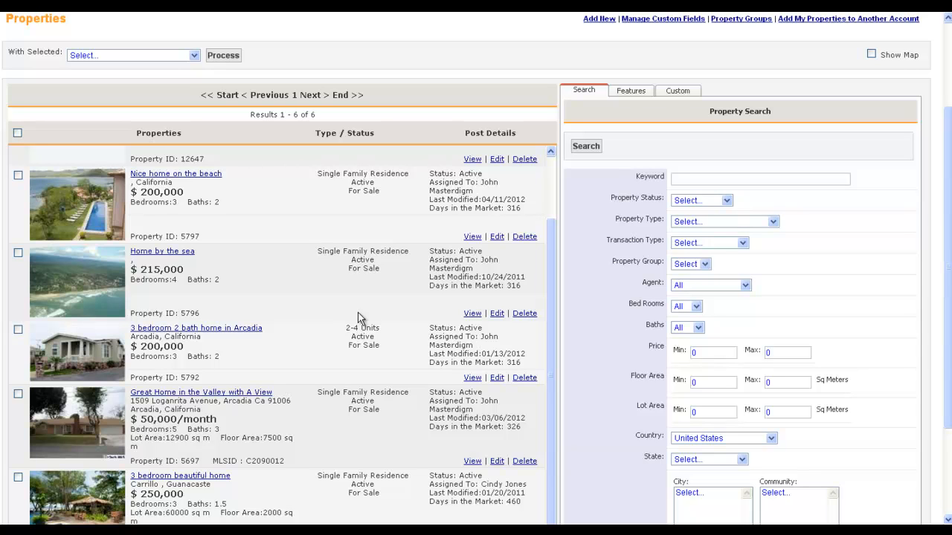
scroll(428, 186, up, 5)
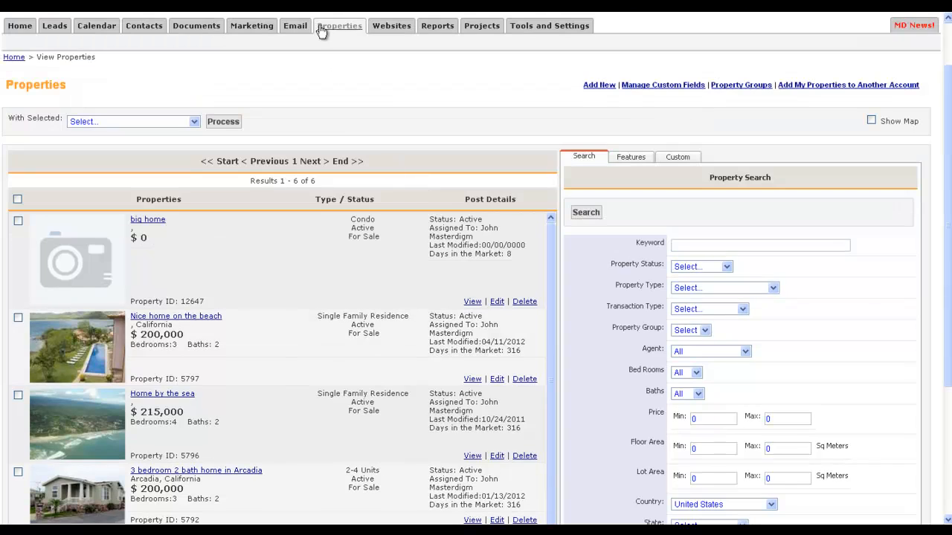
Look through the list of websites and their design thumbnails.
click(382, 30)
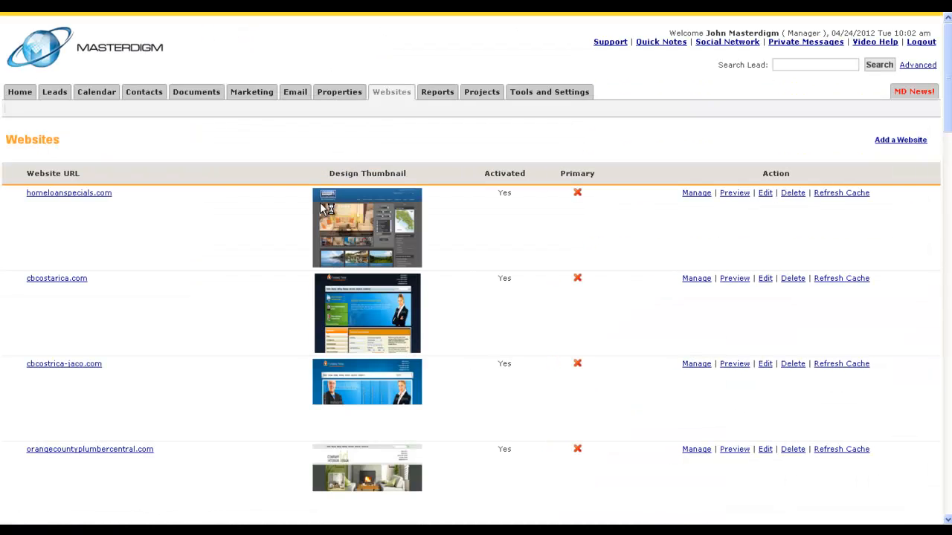
scroll(241, 240, down, 5)
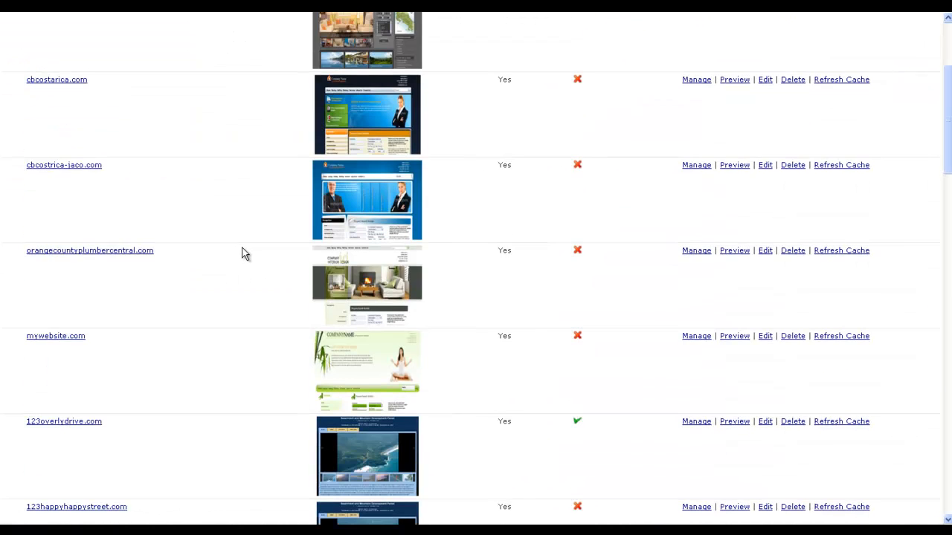
scroll(246, 253, up, 5)
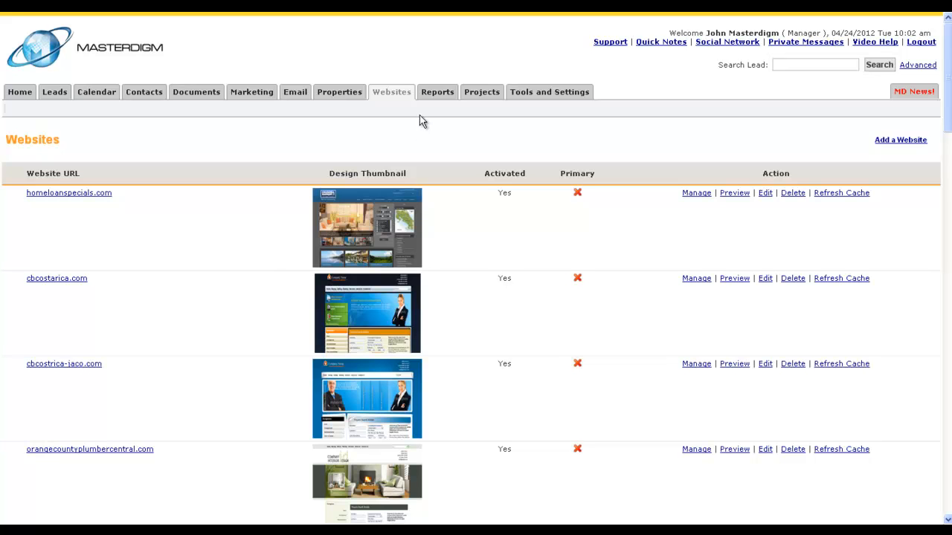
Generate a tabular lead report for one agent with the lead source set to Direct Mail.
click(436, 97)
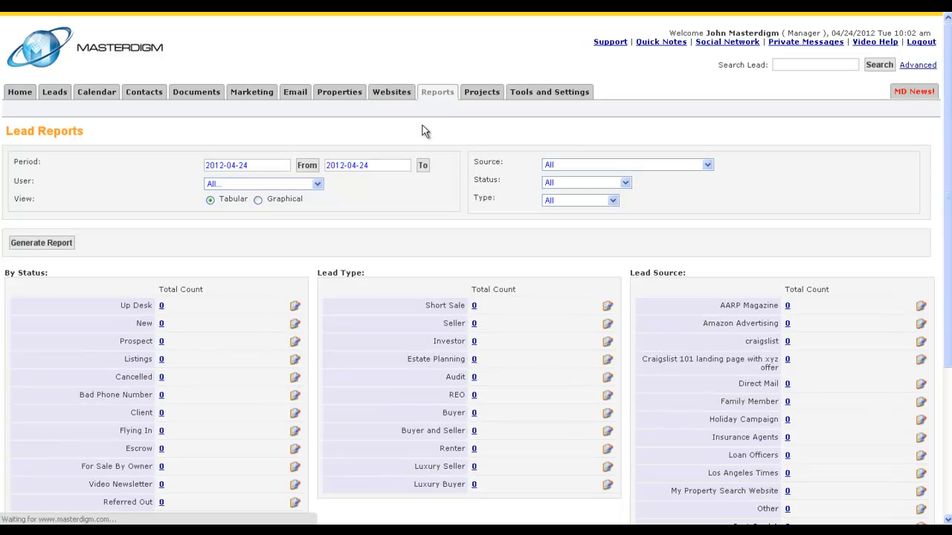
click(317, 184)
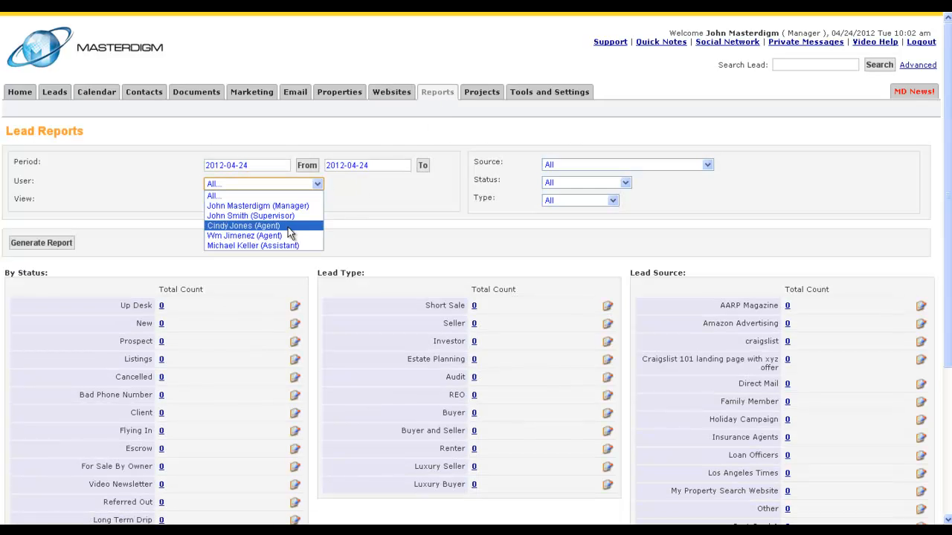
click(283, 224)
click(582, 173)
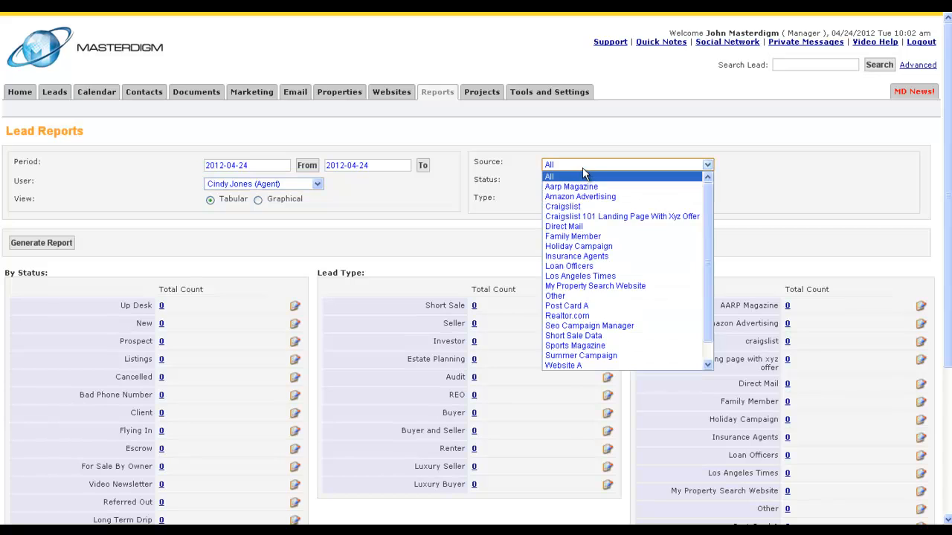
click(584, 226)
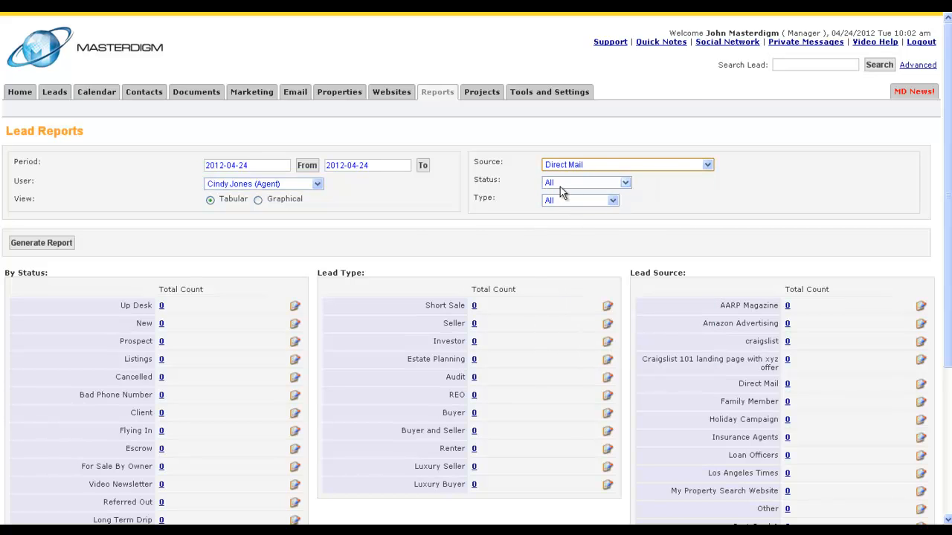
click(66, 245)
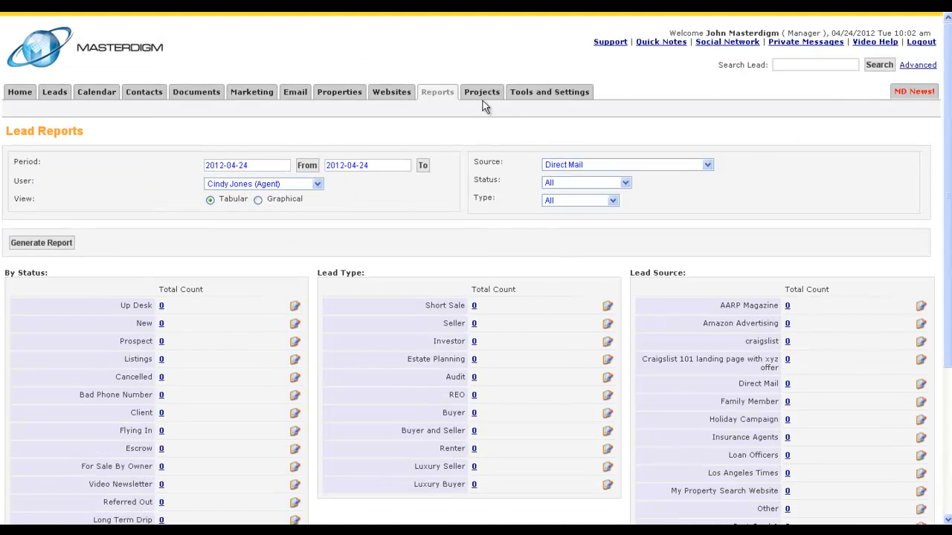
Check the due tasks and active projects on the project dashboard, and review the categories on the Settings page.
click(481, 97)
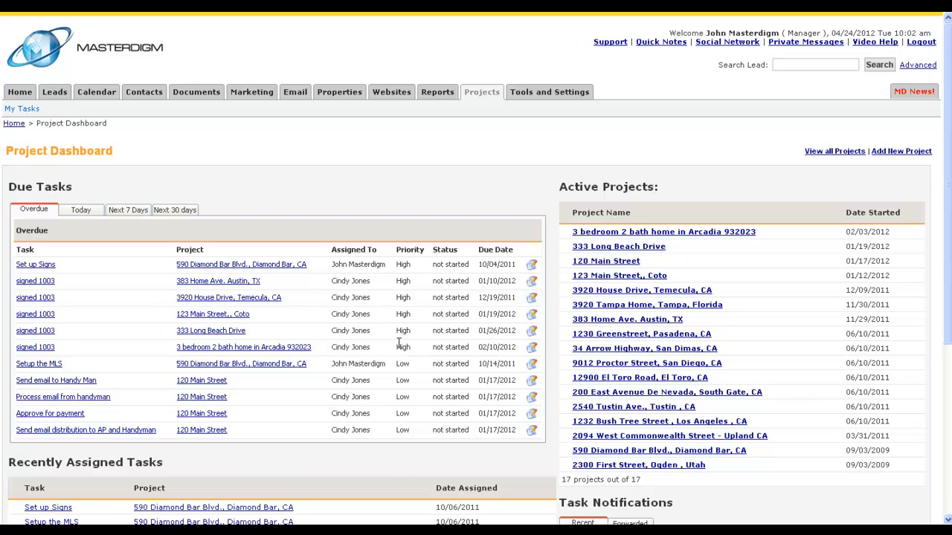
click(559, 91)
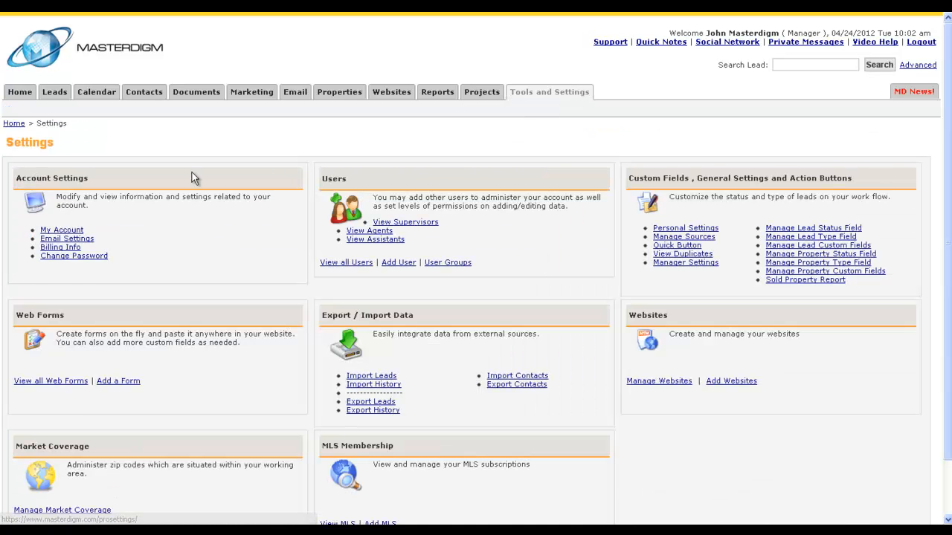
scroll(155, 332, down, 2)
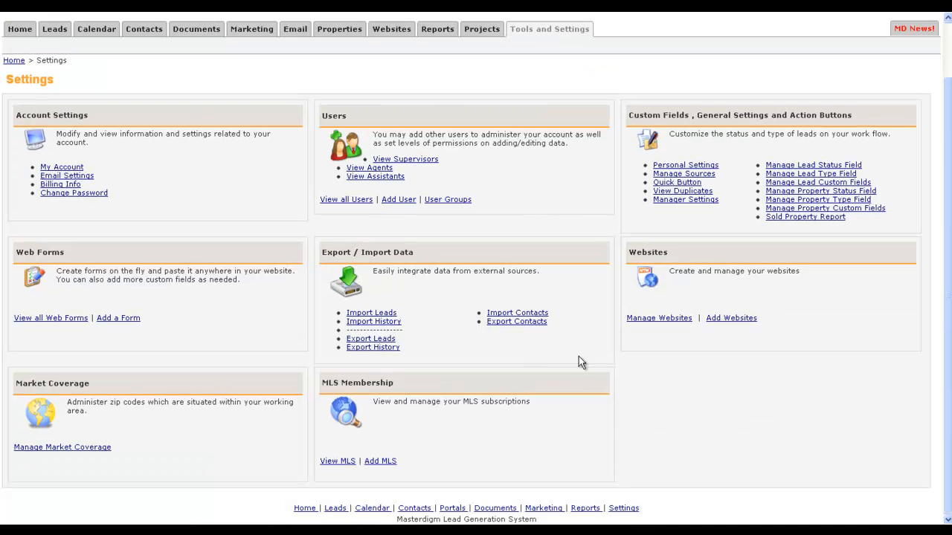
scroll(649, 176, up, 2)
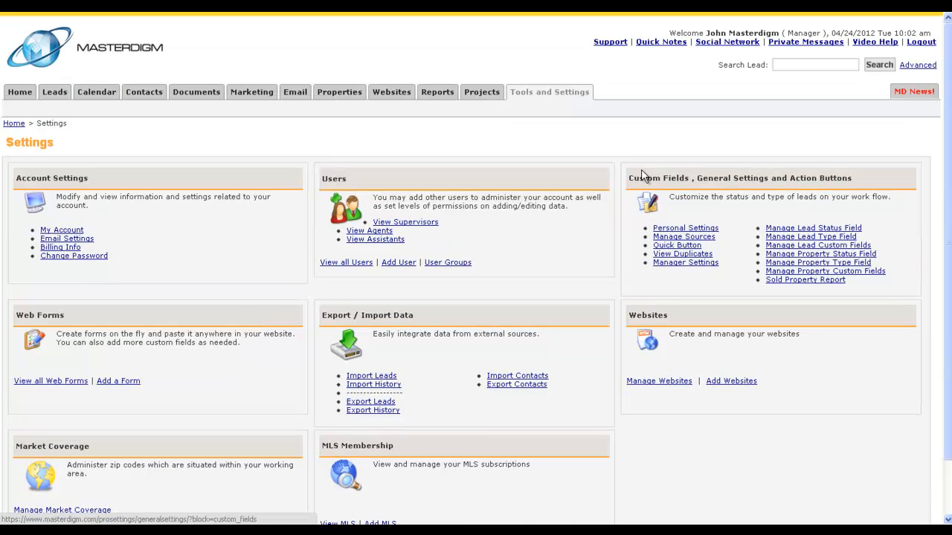
Go back through the leads list to the home page and check its Home Page Overview video help in a widened window.
click(46, 95)
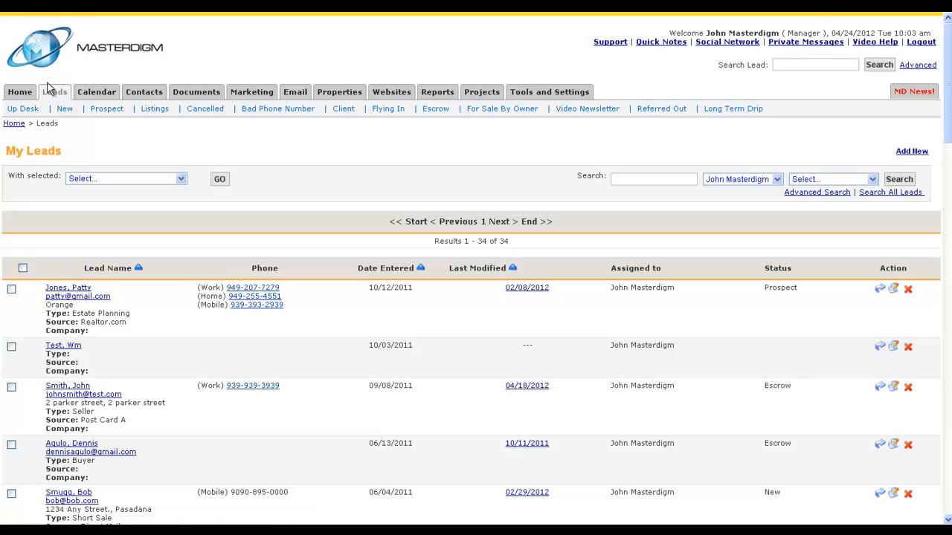
click(20, 92)
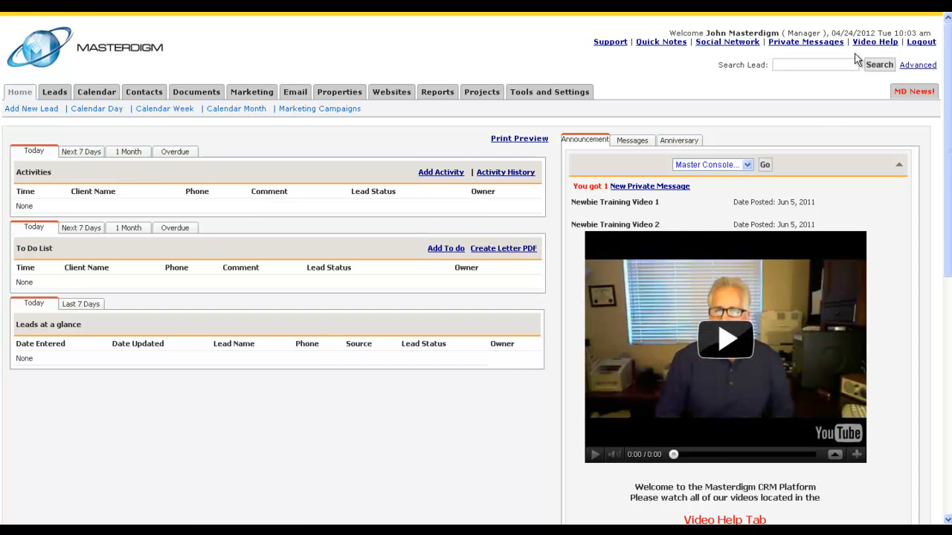
click(875, 42)
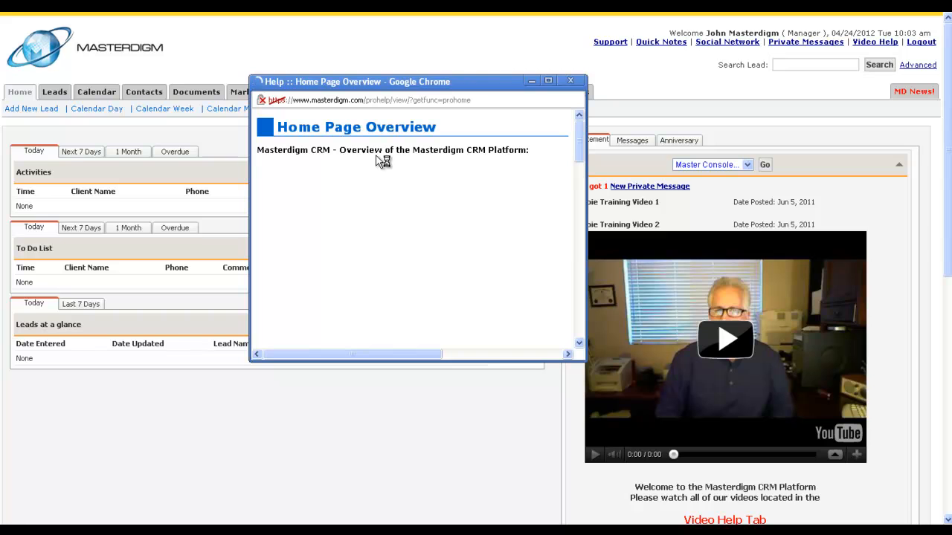
drag(587, 132, 696, 134)
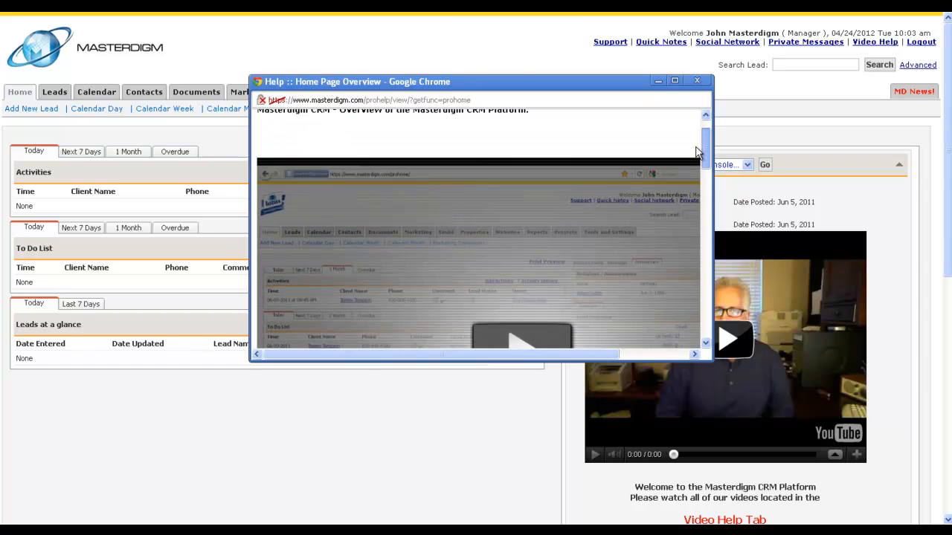
click(697, 80)
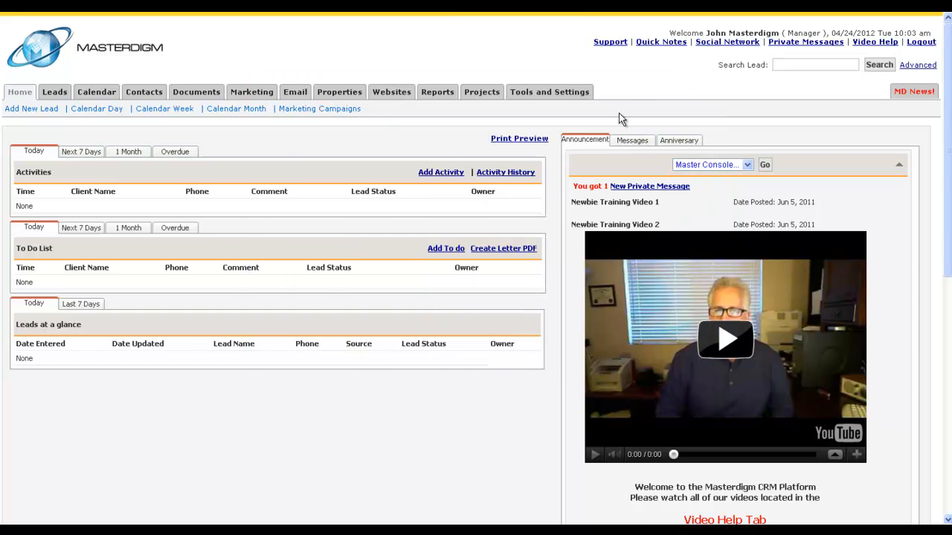